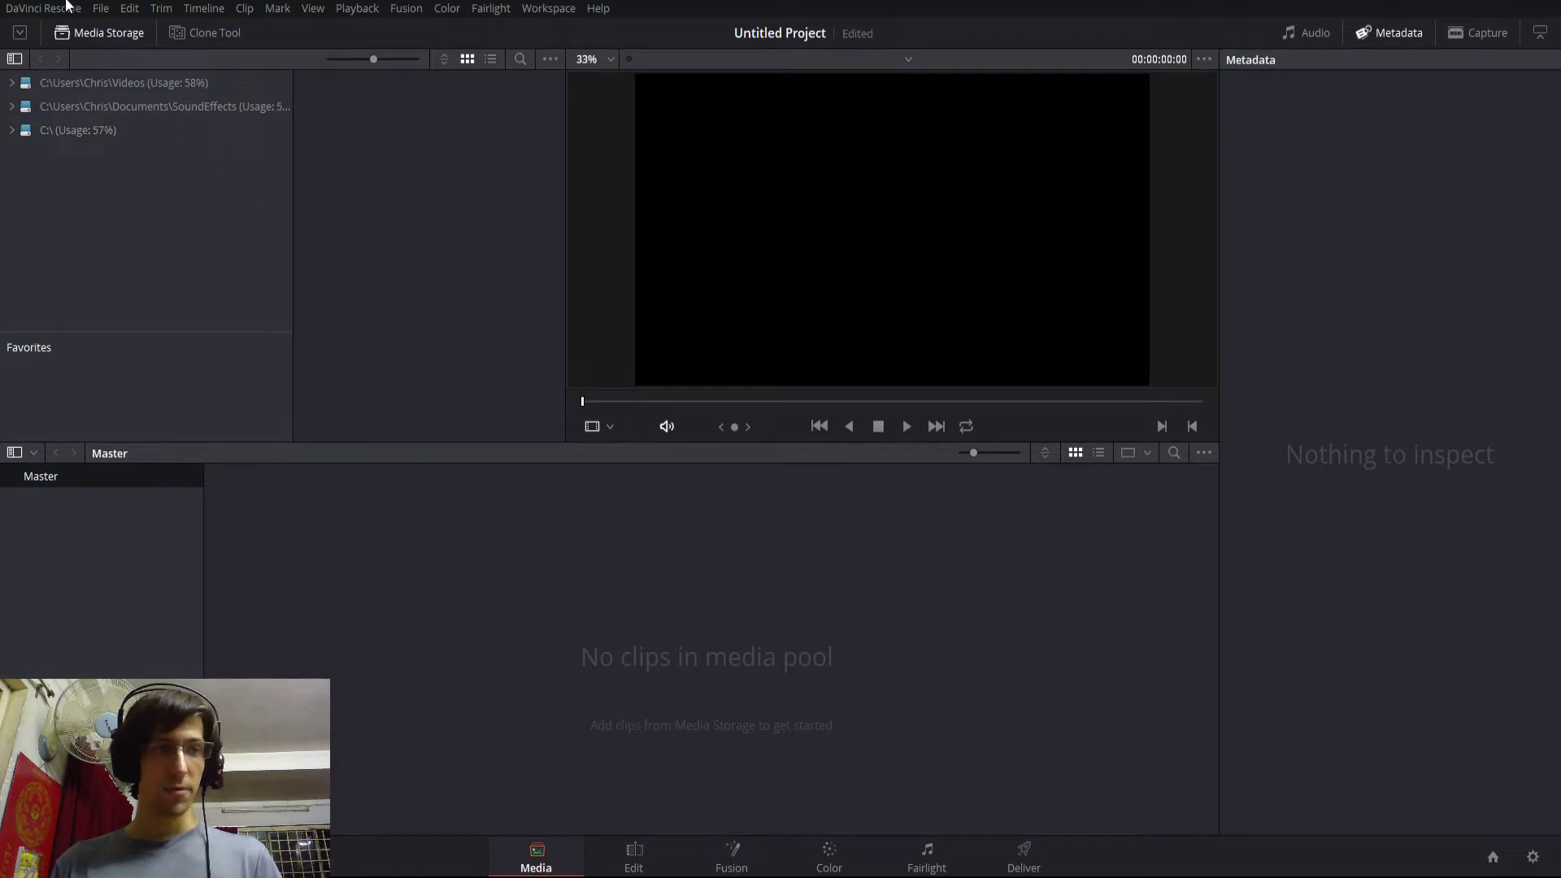
Step: Review the audio output devices in System Video and Audio I/O preferences, then save and close Preferences
{"action": "left_click", "coordinate": [43, 9]}
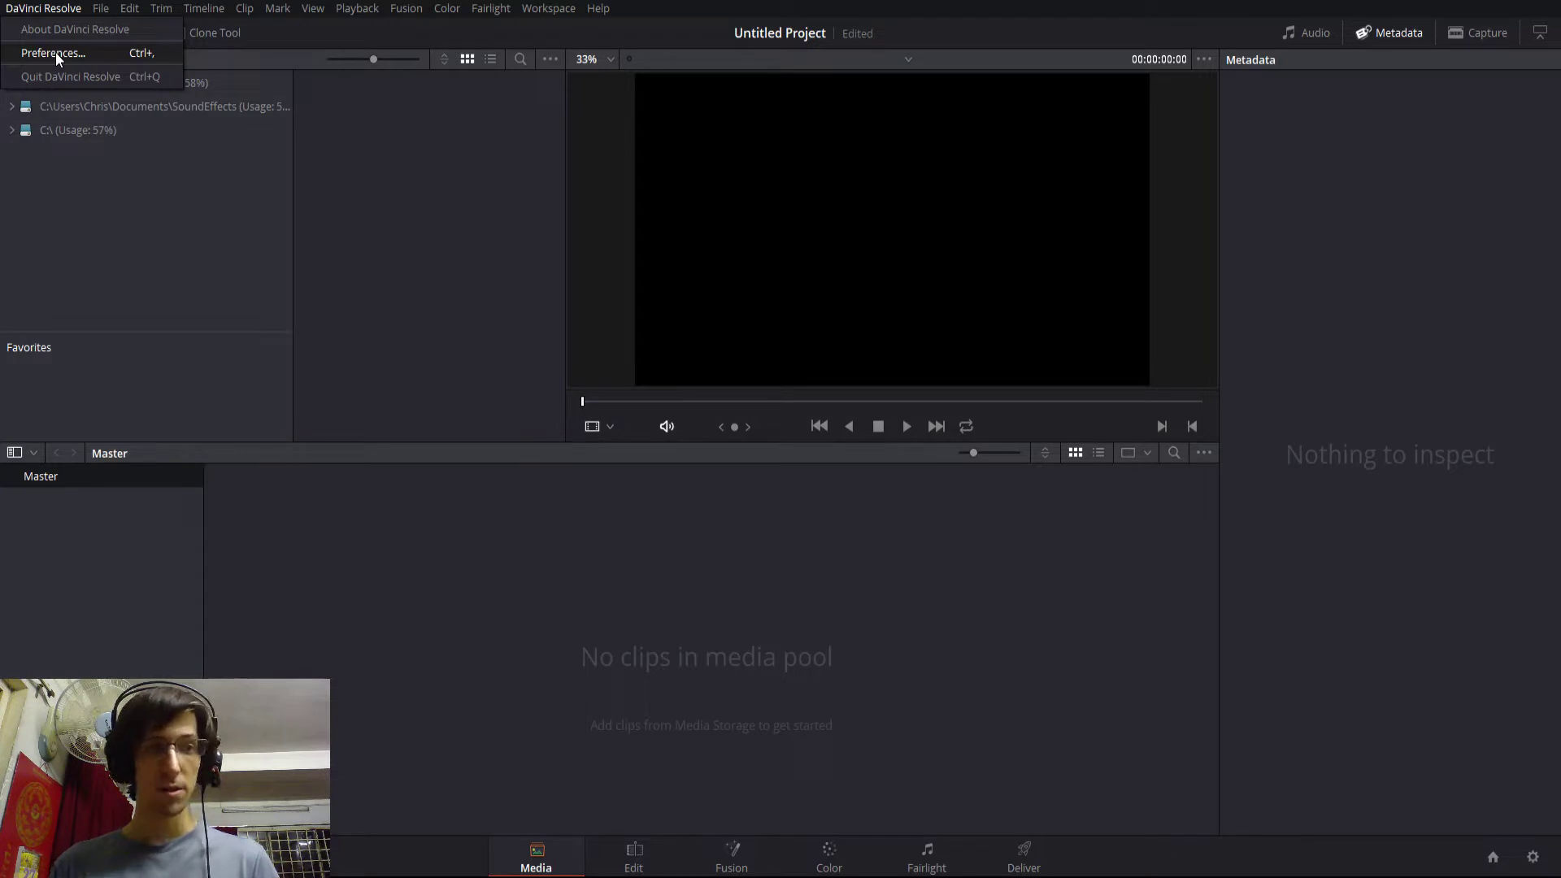
{"action": "left_click", "coordinate": [55, 52]}
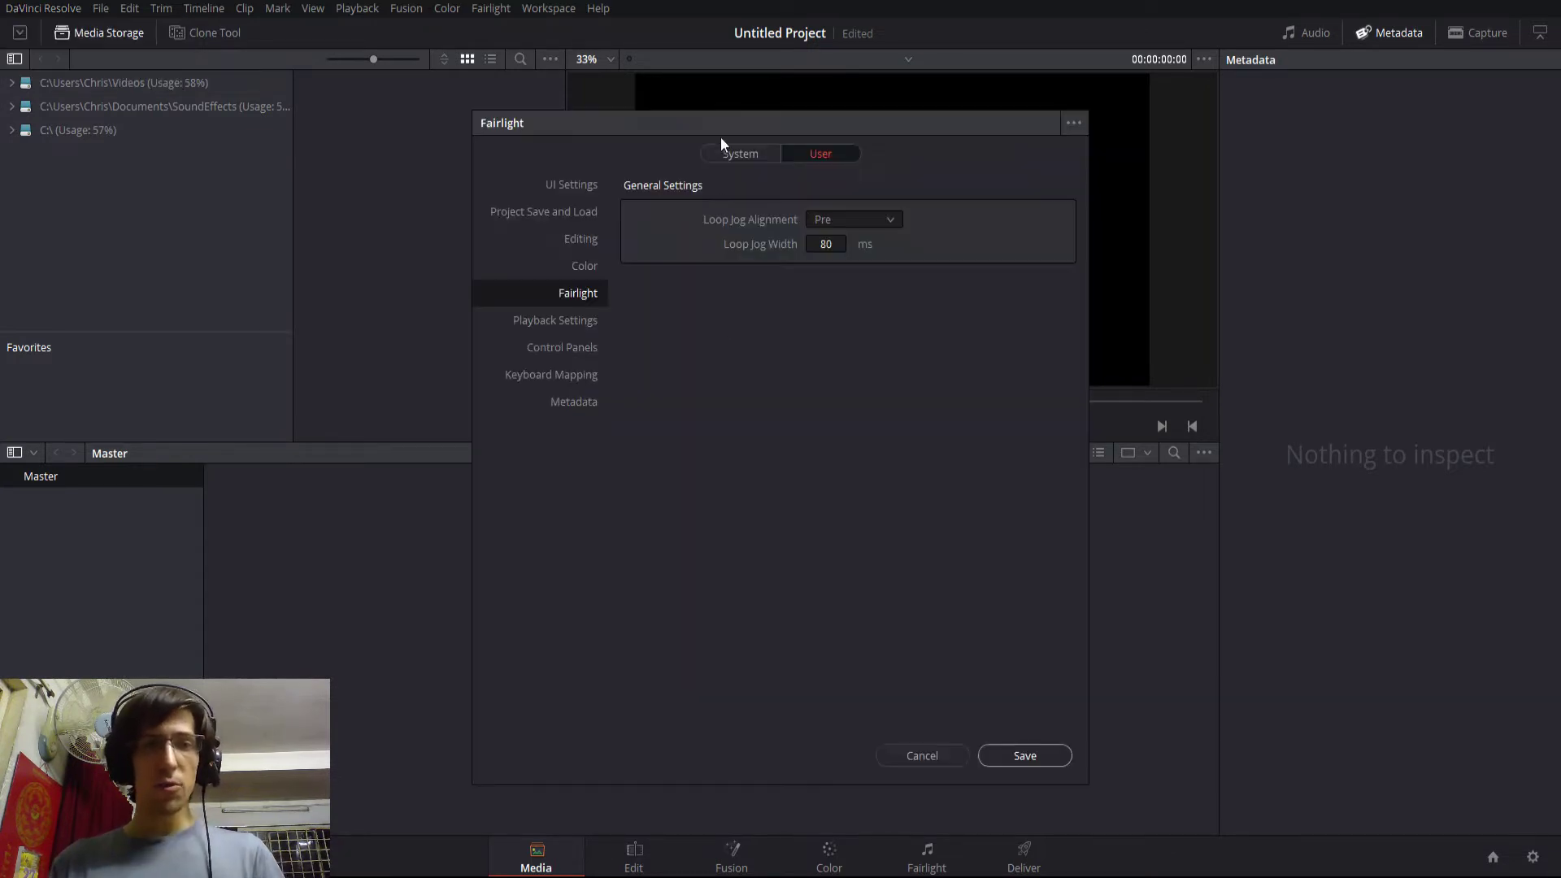
{"action": "left_click", "coordinate": [764, 156]}
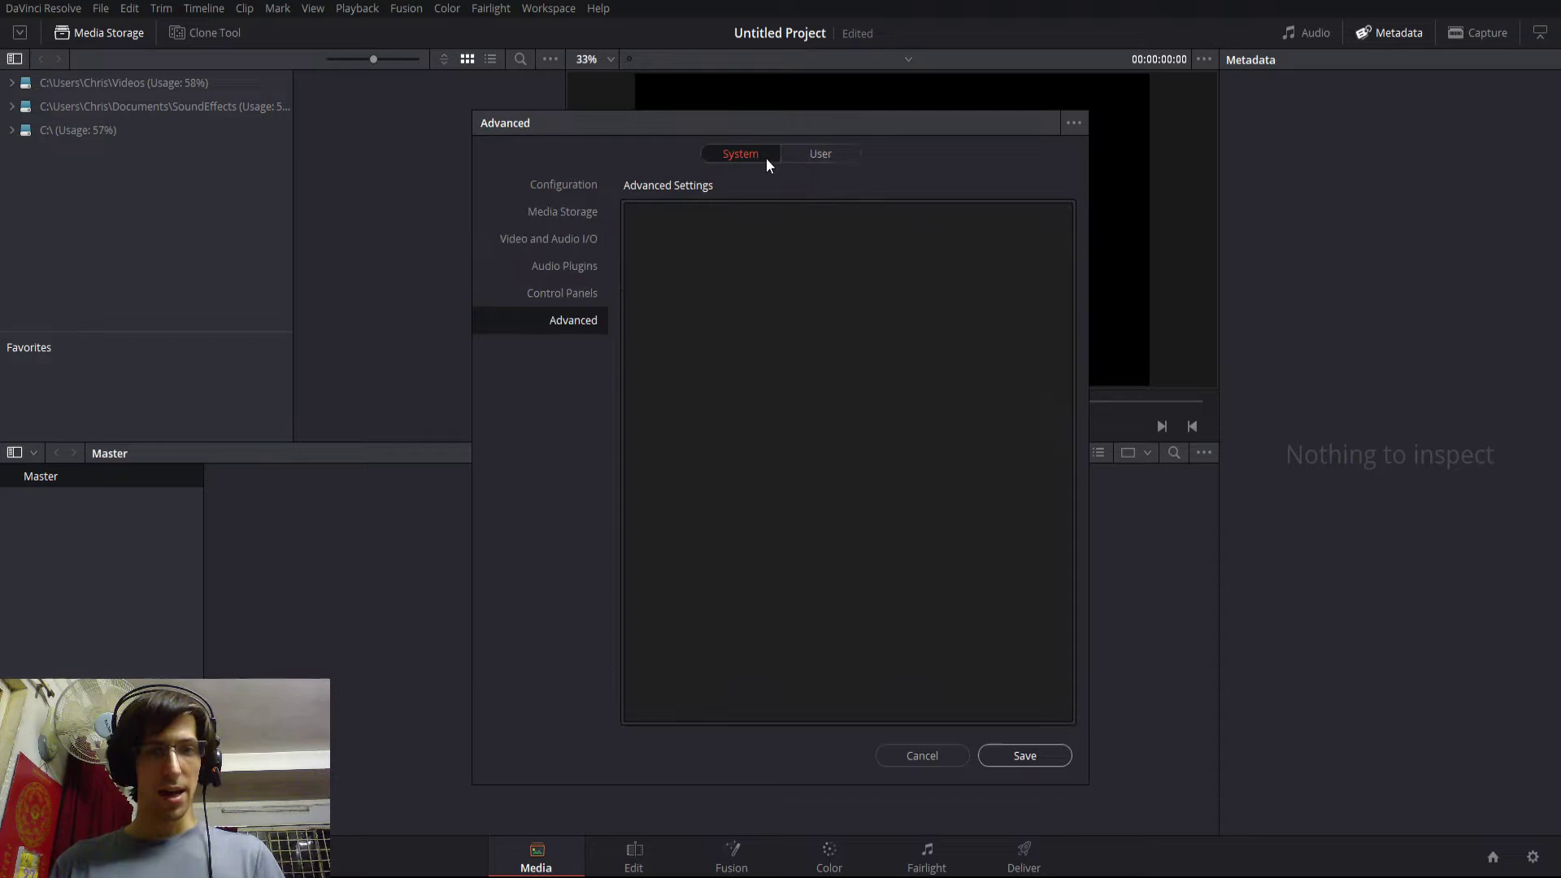
{"action": "left_click", "coordinate": [574, 241]}
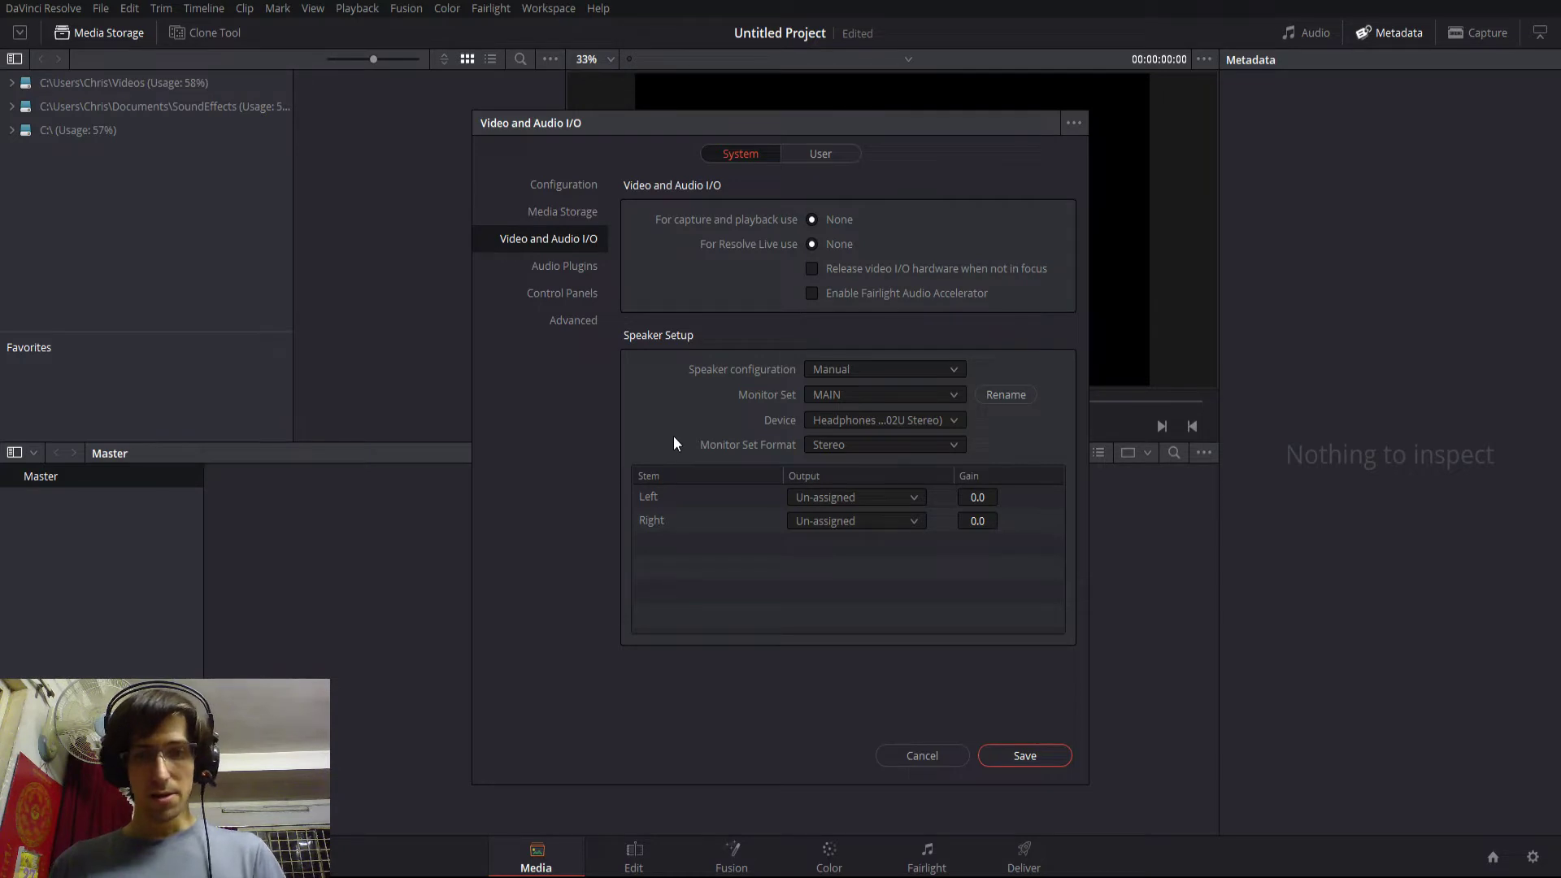
{"action": "left_click", "coordinate": [851, 421]}
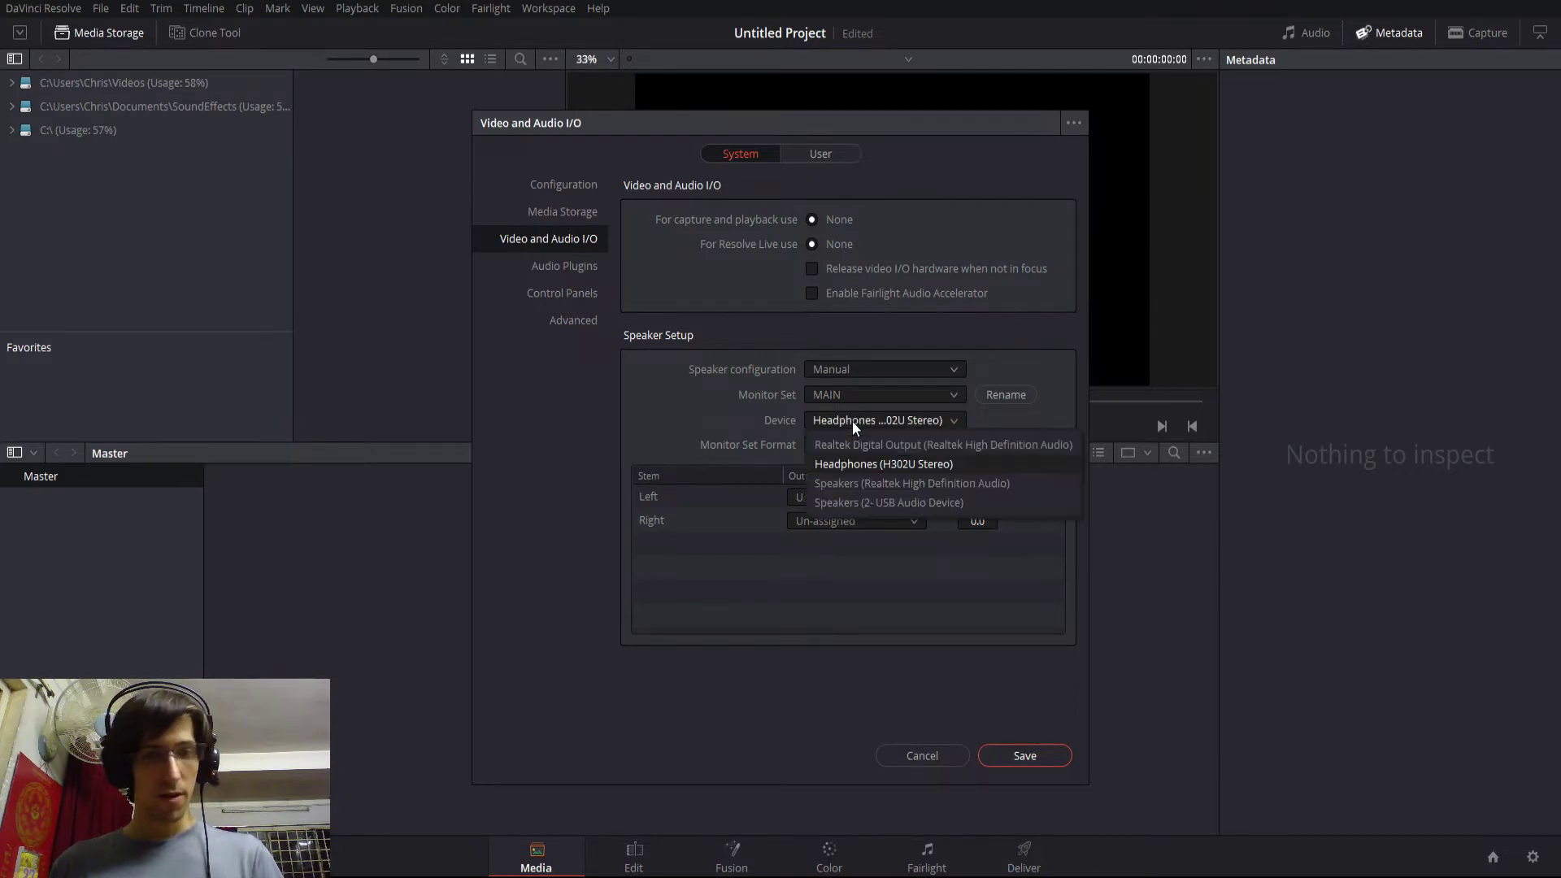
{"action": "left_click", "coordinate": [852, 421]}
{"action": "left_click", "coordinate": [861, 421]}
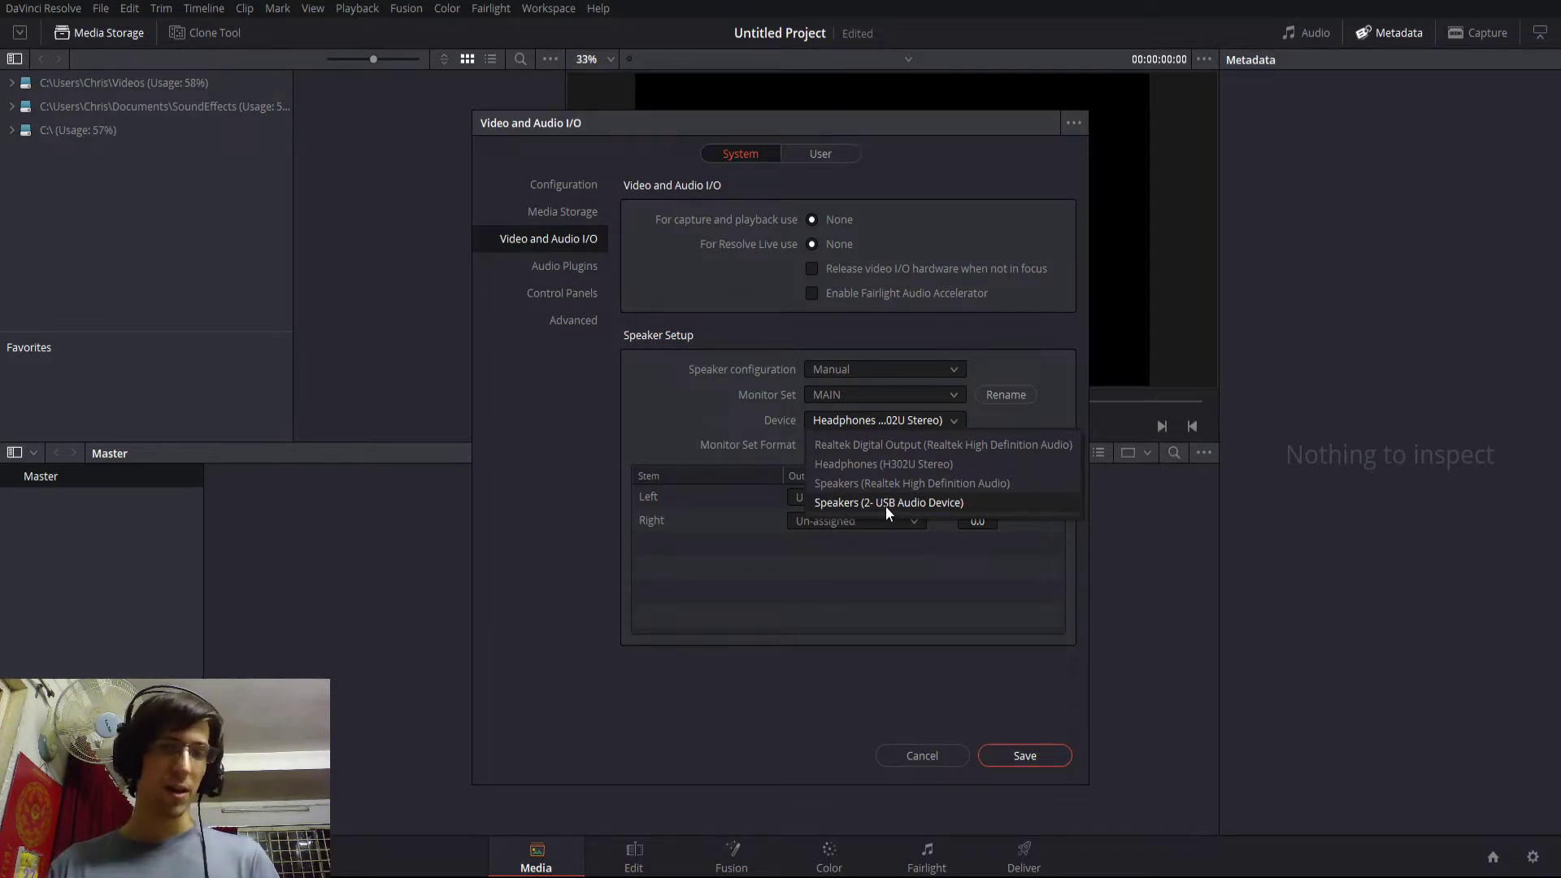
{"action": "key", "text": "Escape"}
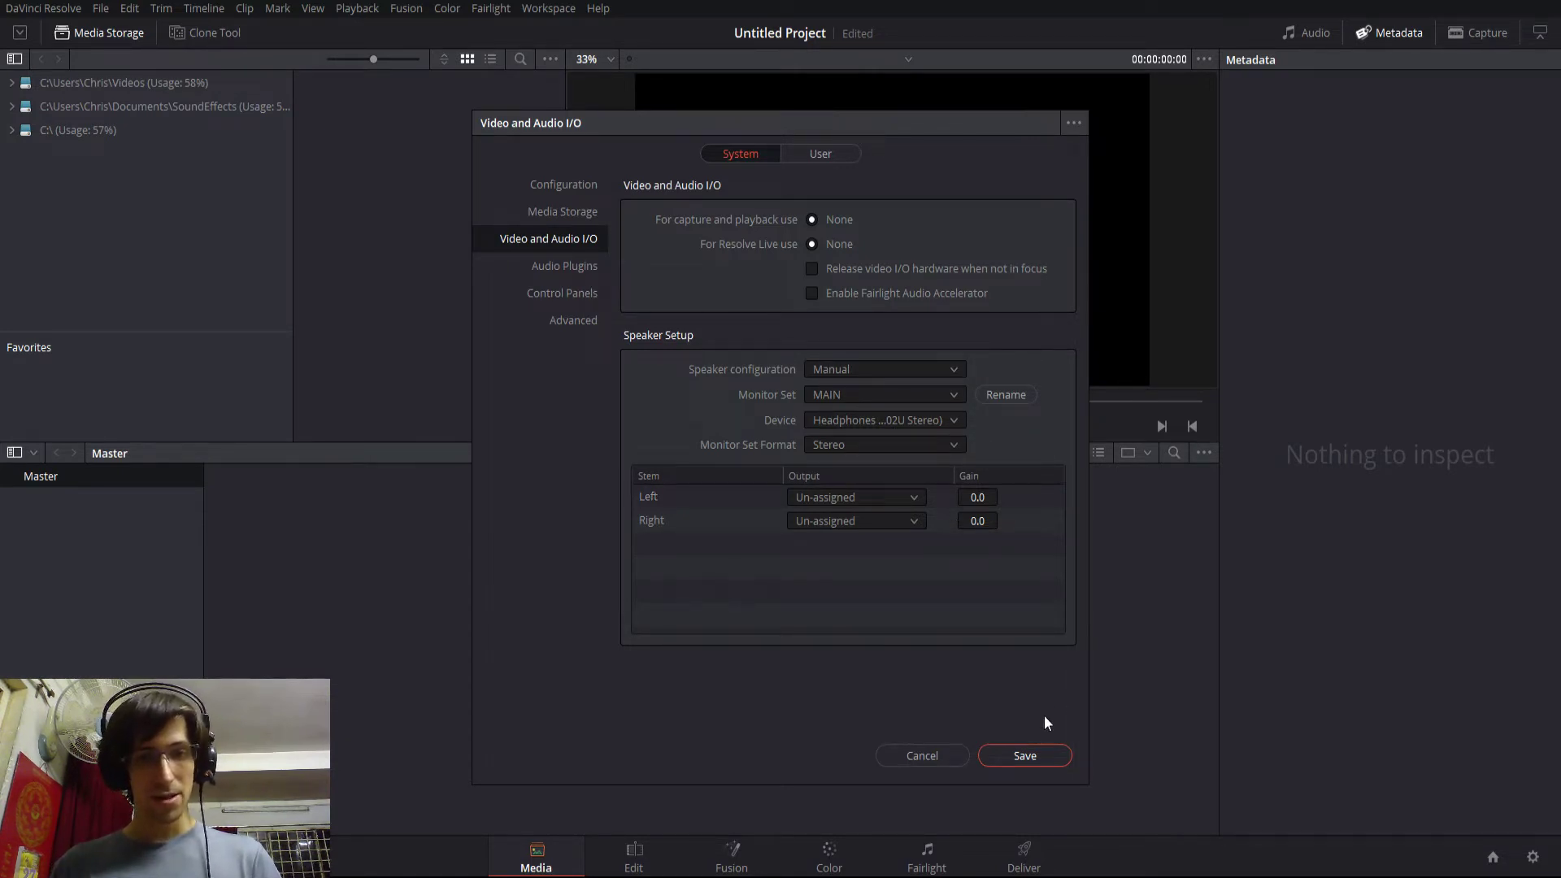
{"action": "left_click", "coordinate": [1041, 764]}
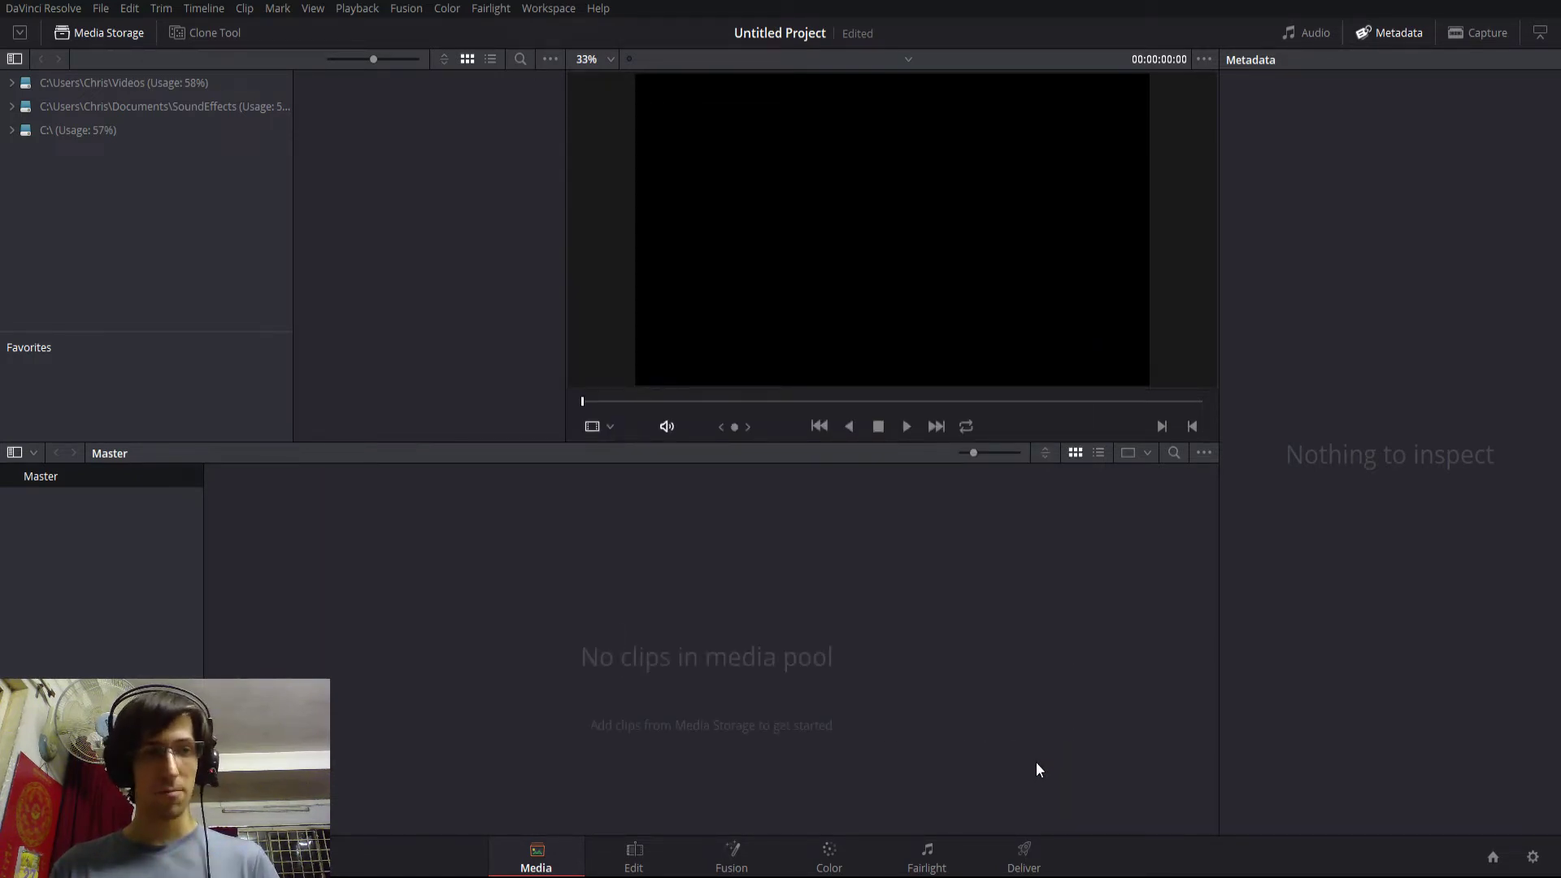
Step: Widen the Media Storage panel and add the Music folder as a new location
{"action": "key", "text": "alt+Tab"}
{"action": "key", "text": "alt+Tab"}
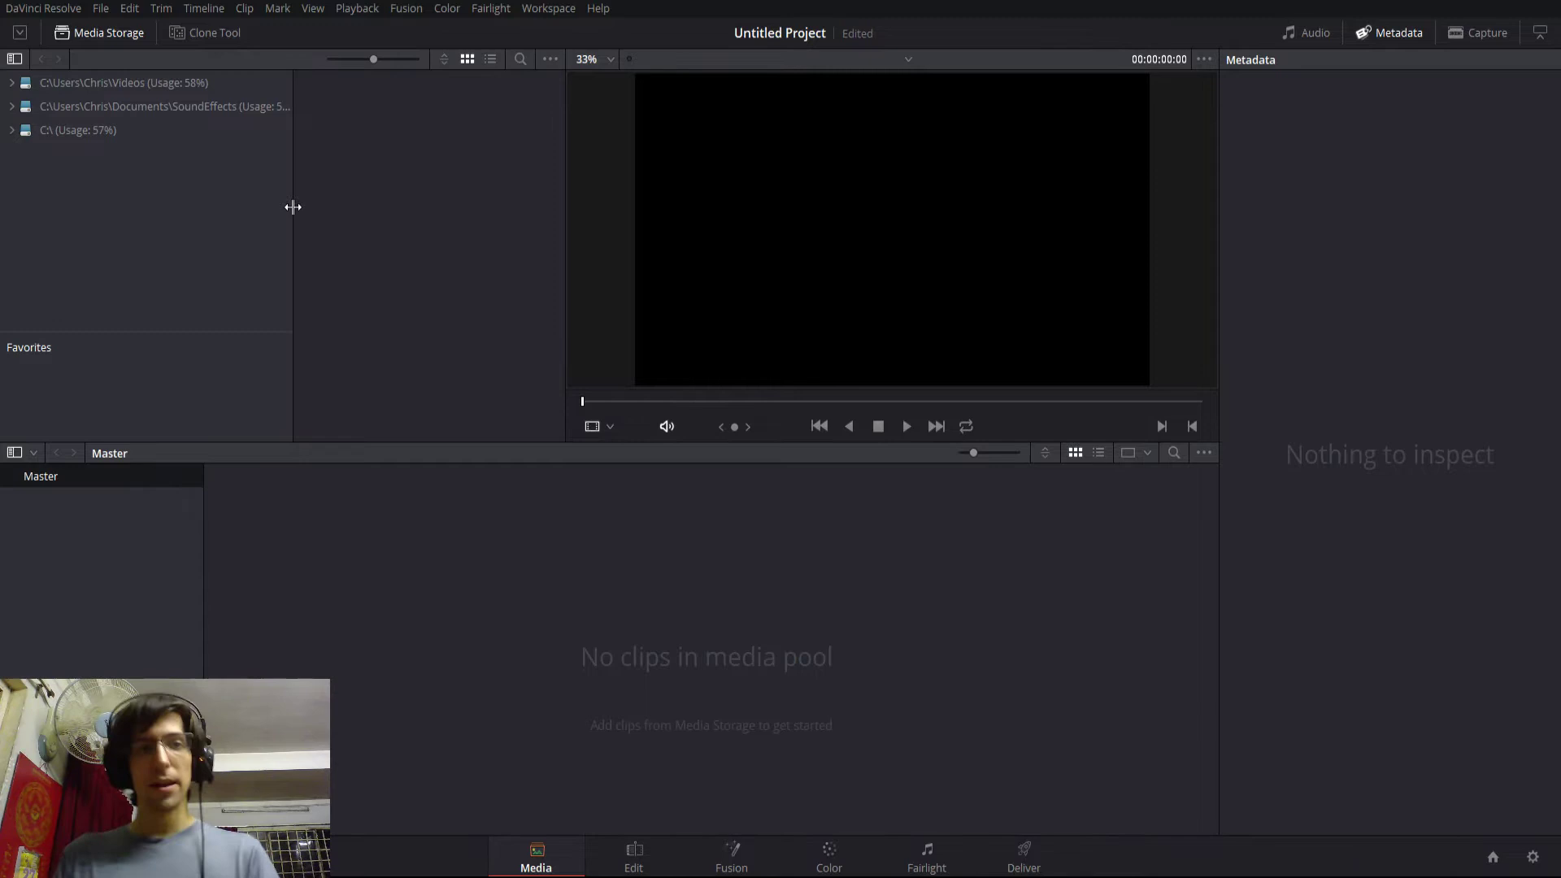
{"action": "left_click_drag", "start_coordinate": [293, 205], "coordinate": [326, 208]}
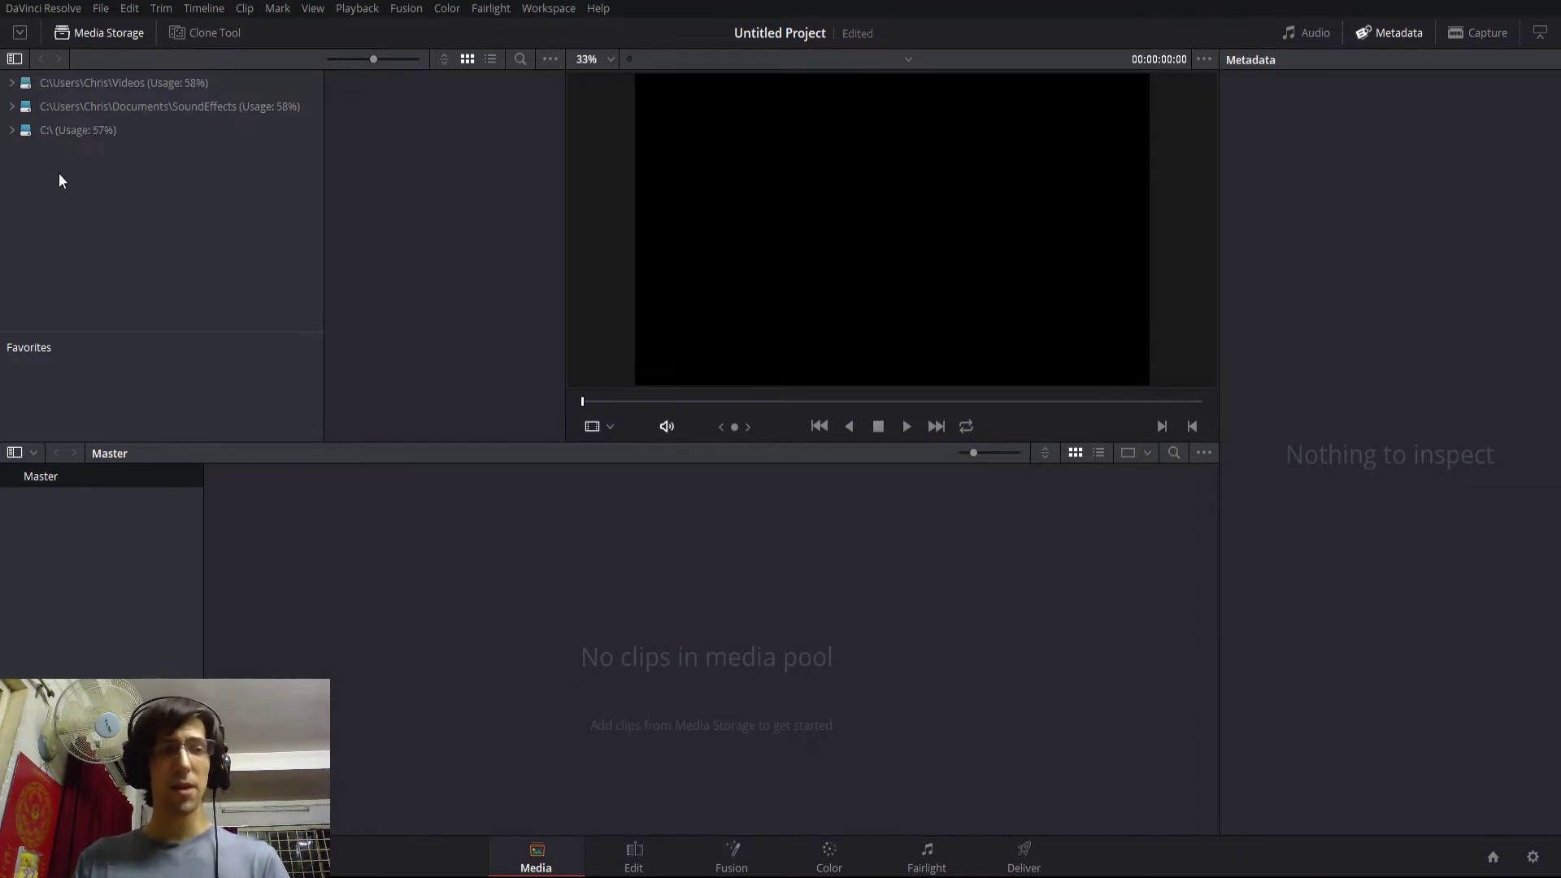
{"action": "right_click", "coordinate": [81, 195]}
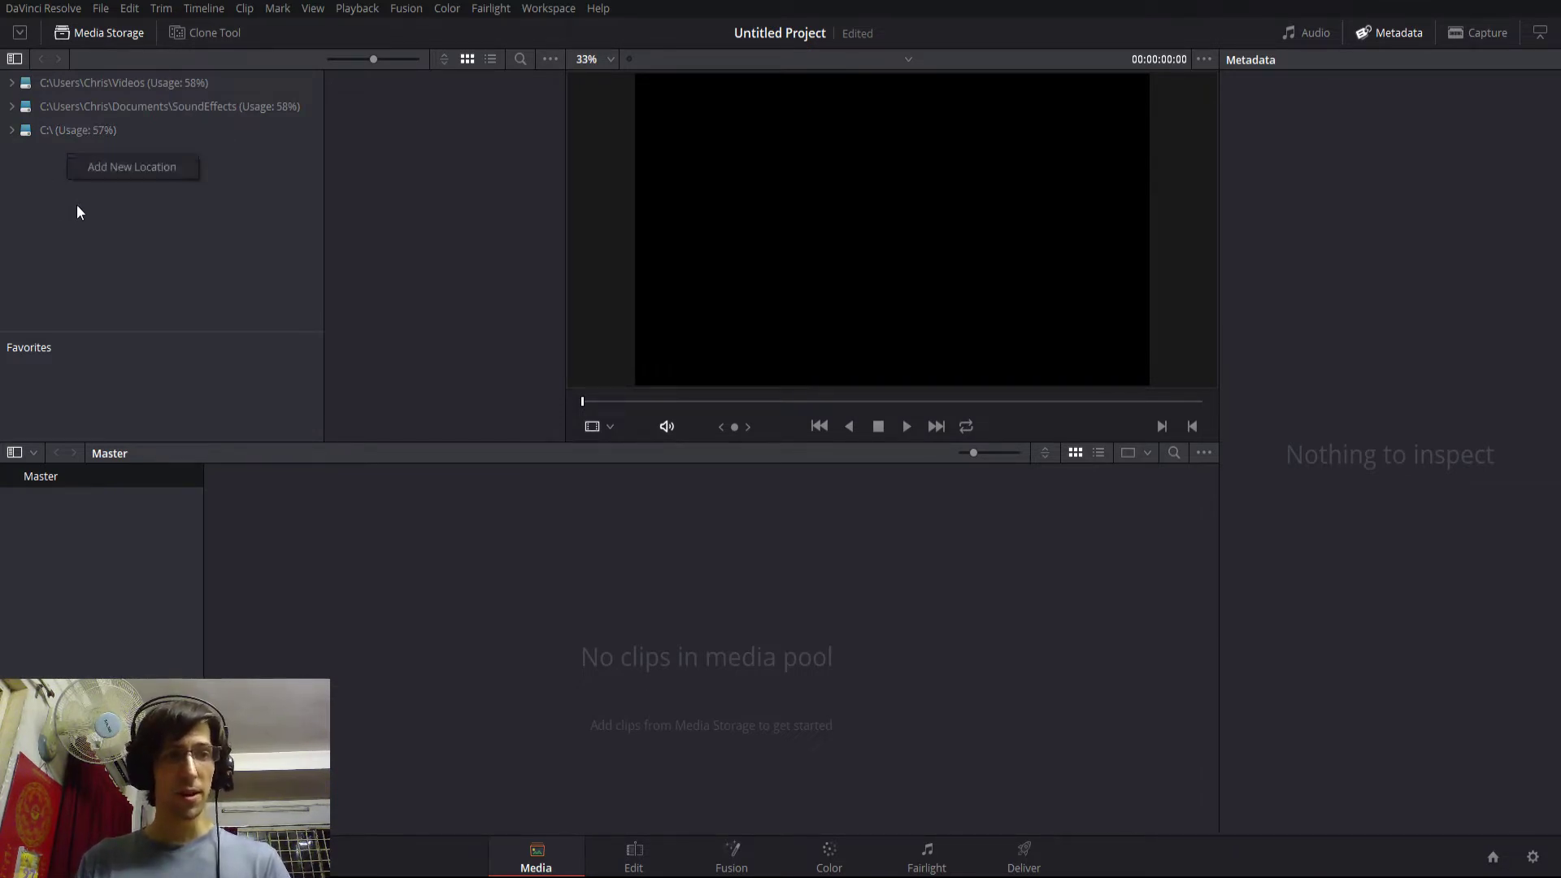
{"action": "left_click", "coordinate": [87, 168]}
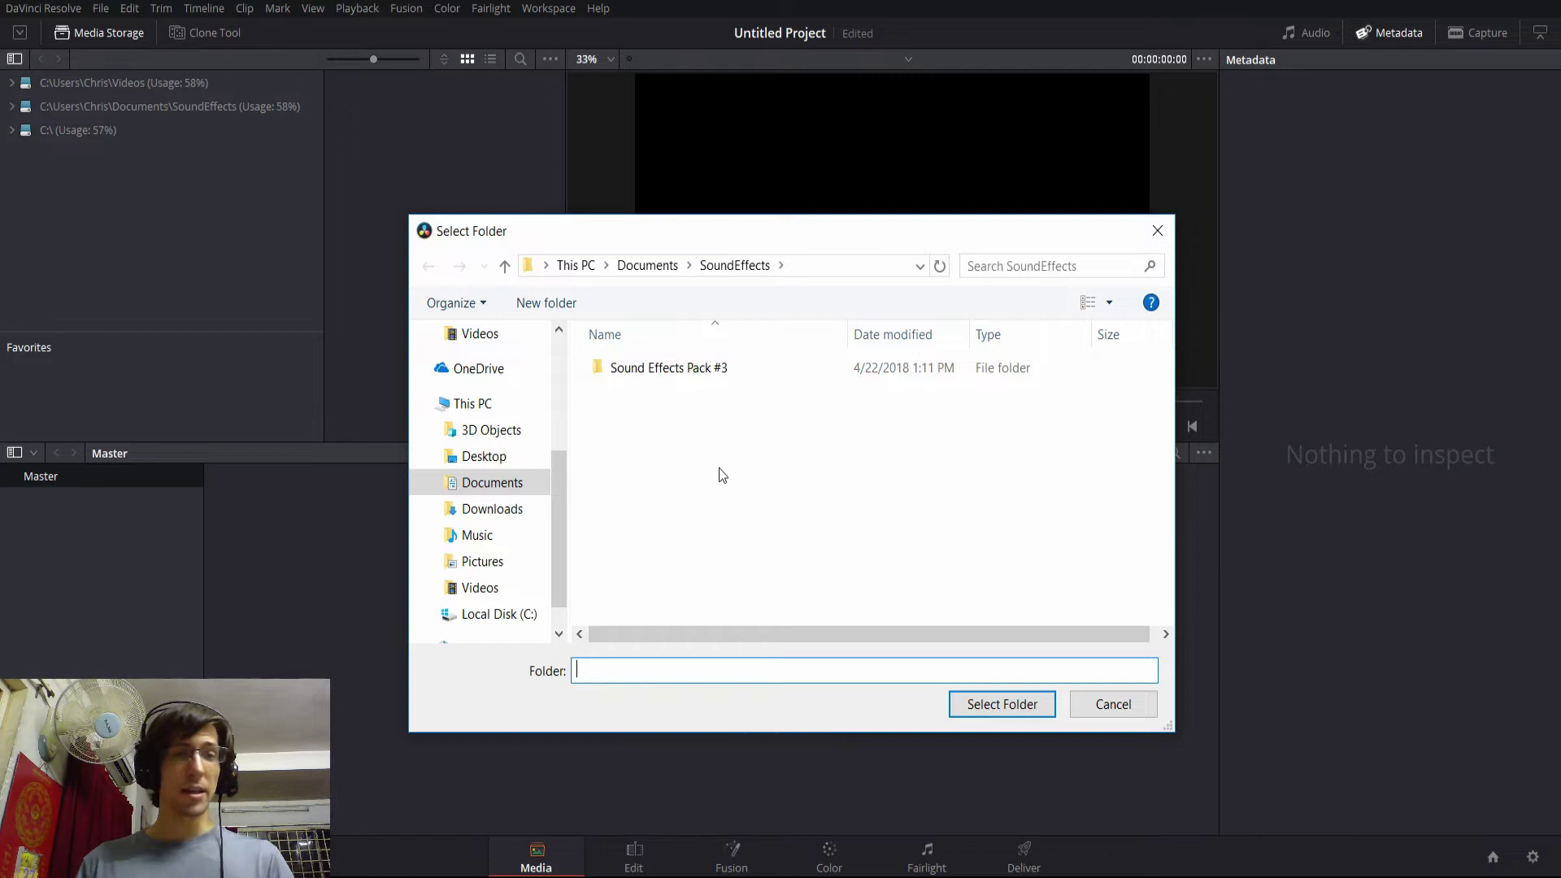
{"action": "left_click", "coordinate": [488, 537]}
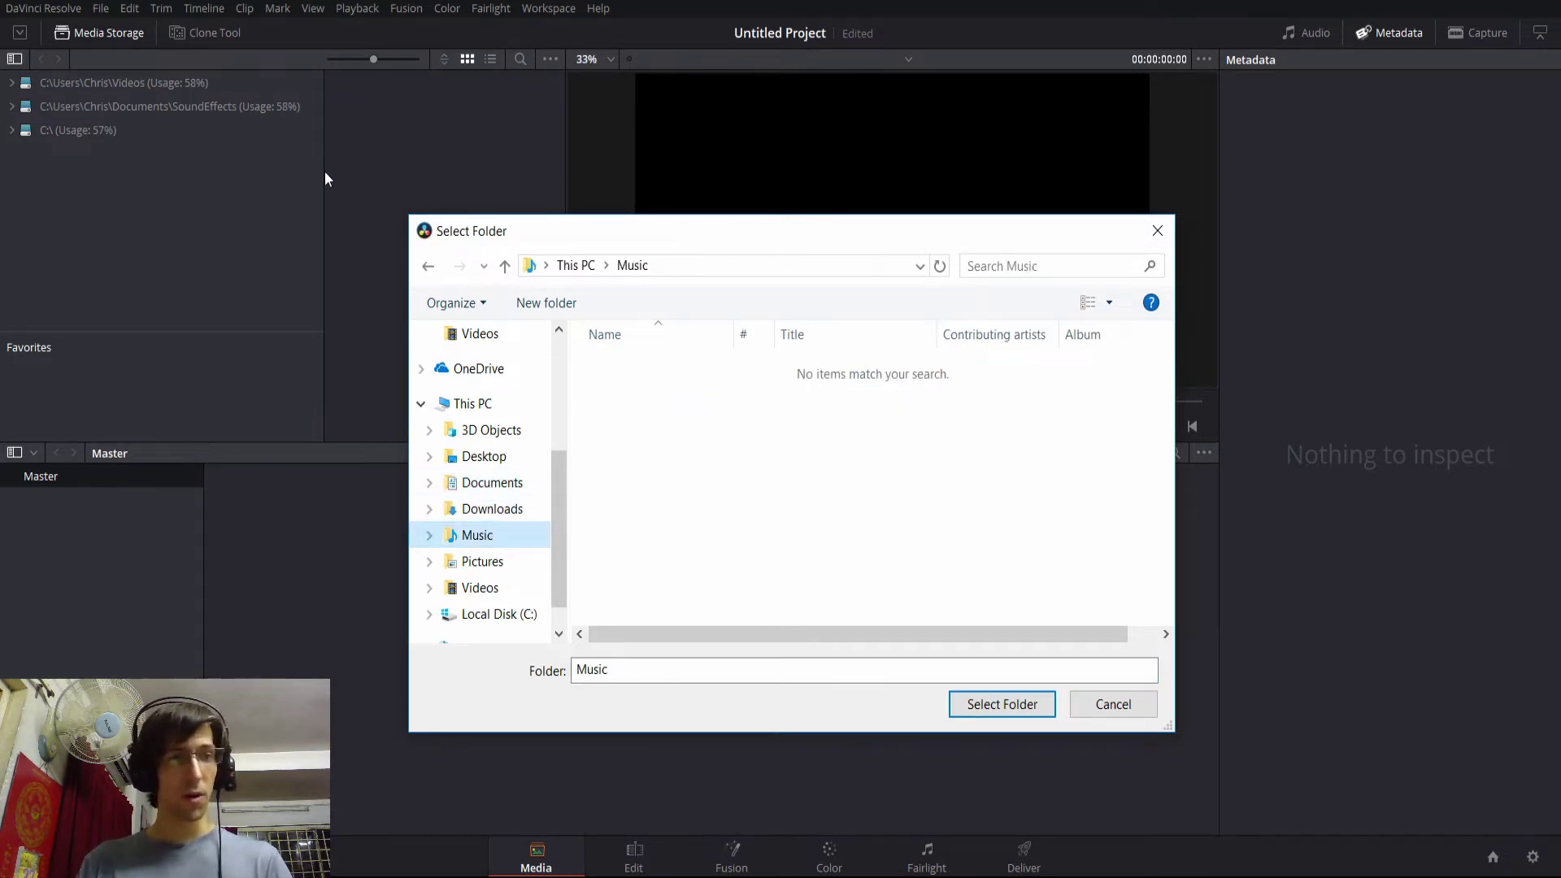
{"action": "left_click", "coordinate": [986, 702]}
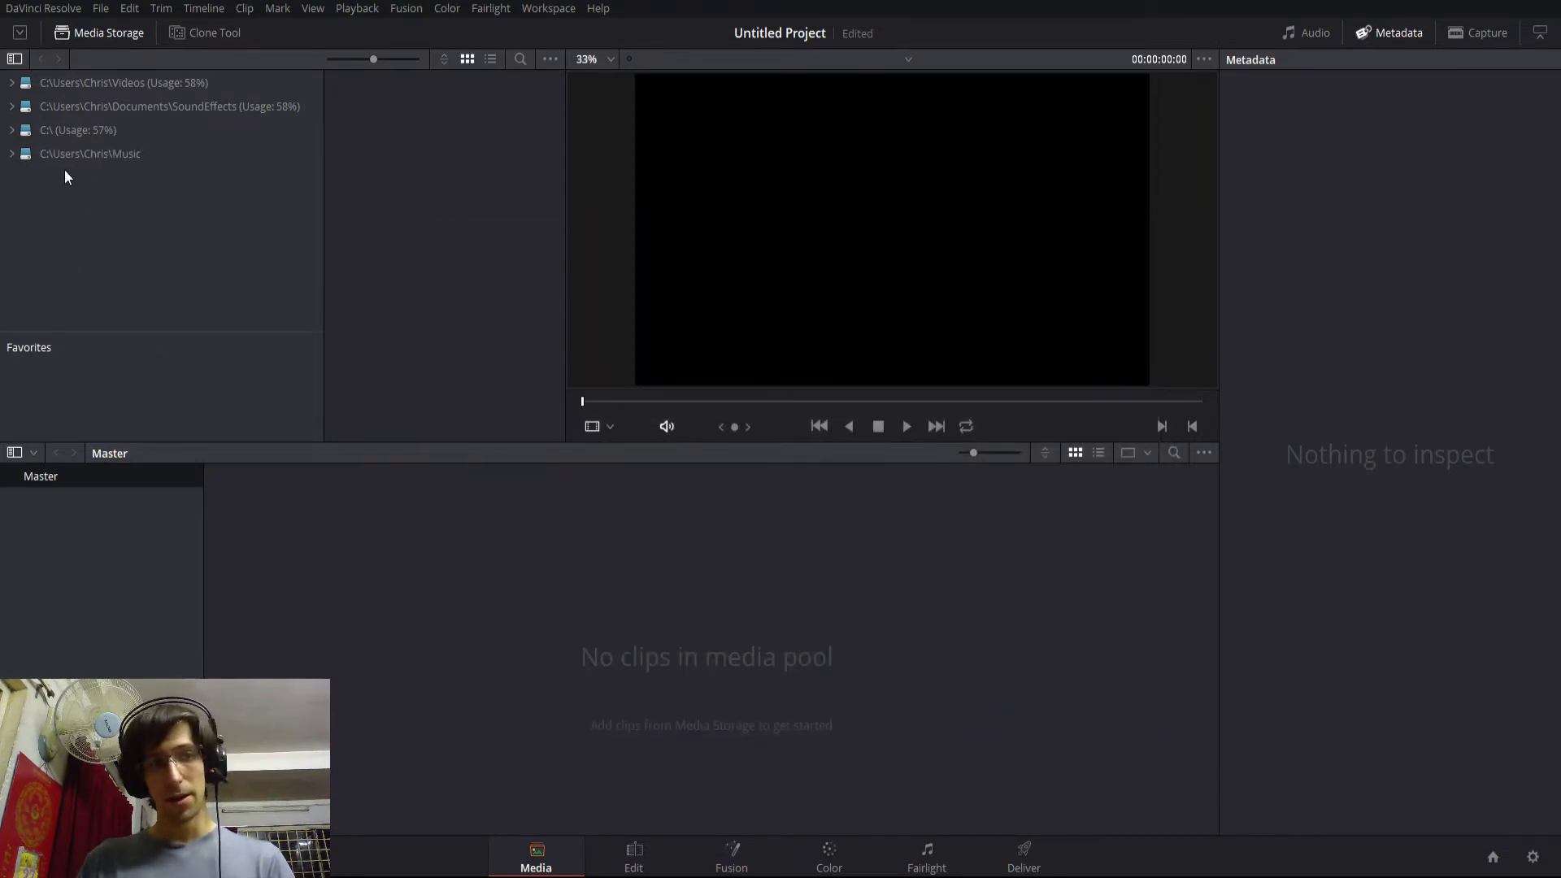
Step: Open the Music location, widen the browser, add Music to Favorites, and preview Cheery Monday.mp3
{"action": "left_click", "coordinate": [143, 161]}
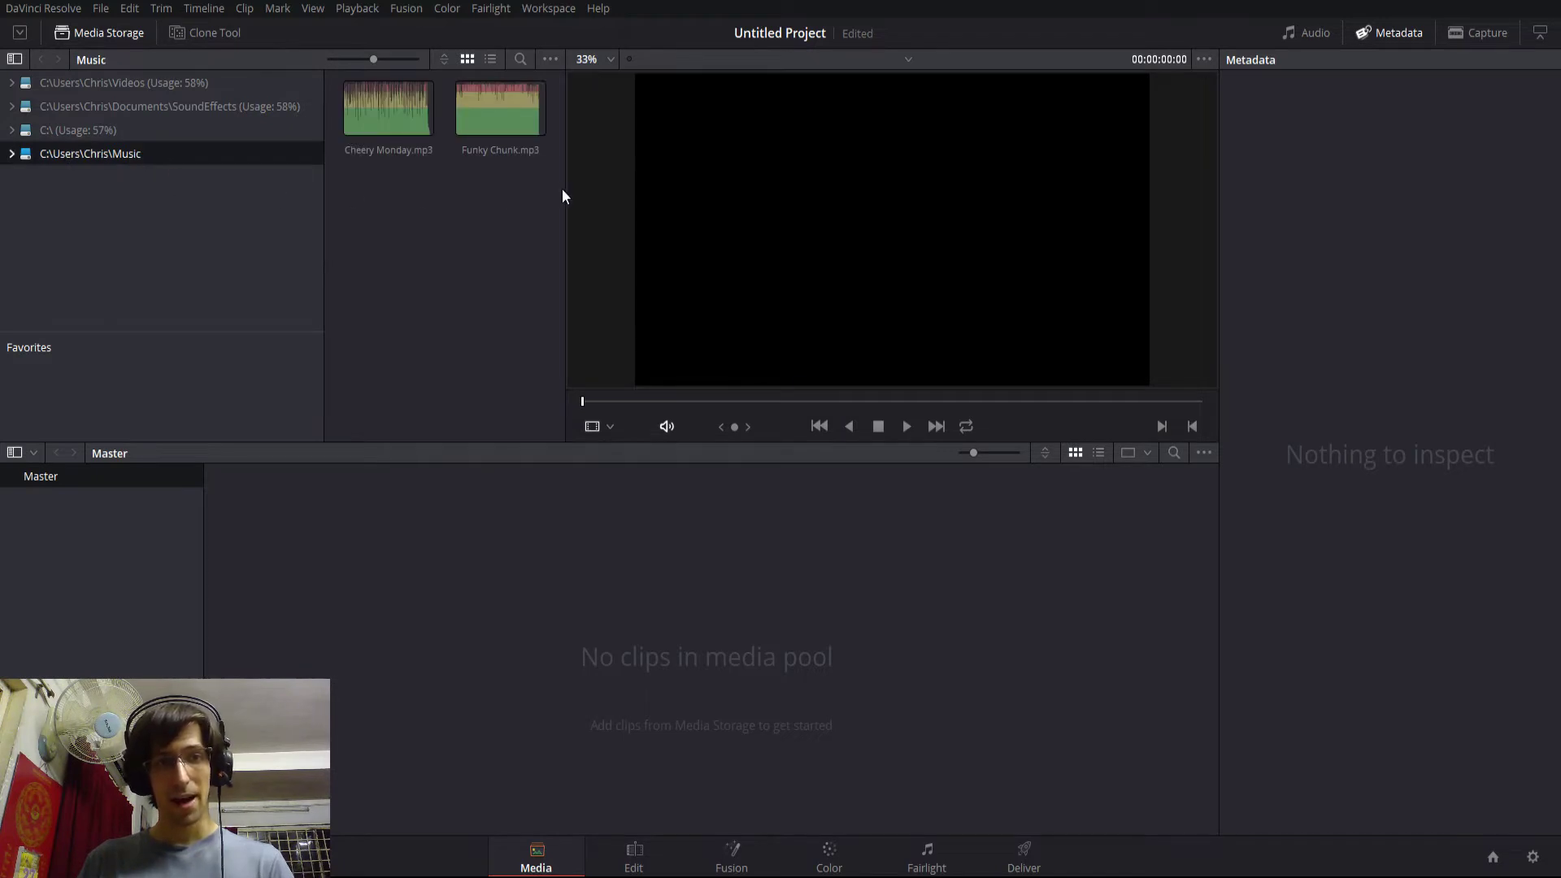
{"action": "left_click_drag", "start_coordinate": [570, 188], "coordinate": [705, 188]}
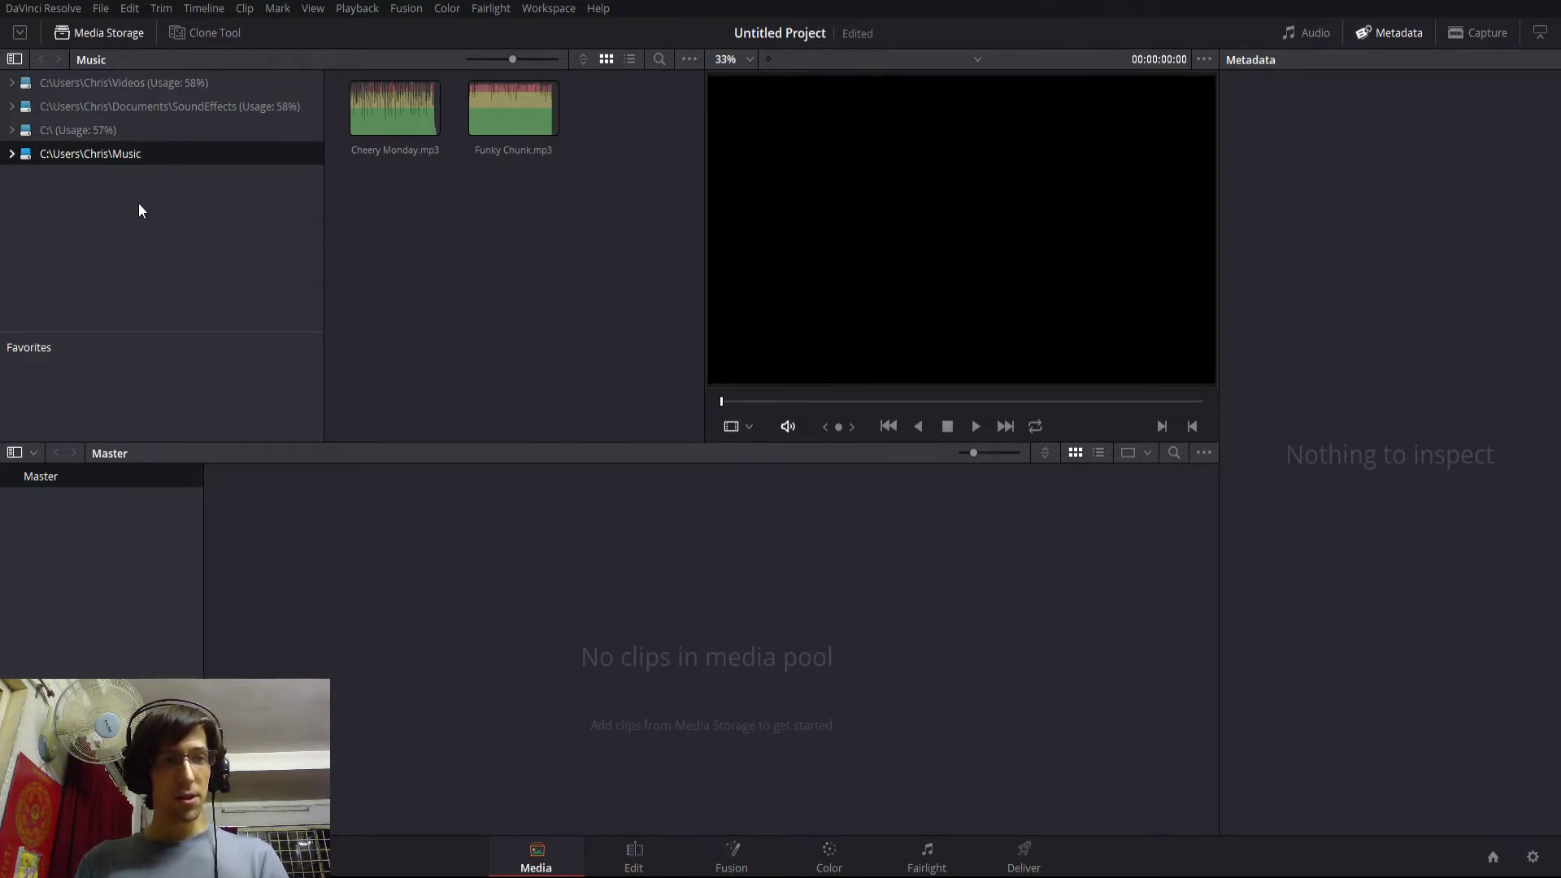
{"action": "left_click_drag", "start_coordinate": [142, 153], "coordinate": [147, 391]}
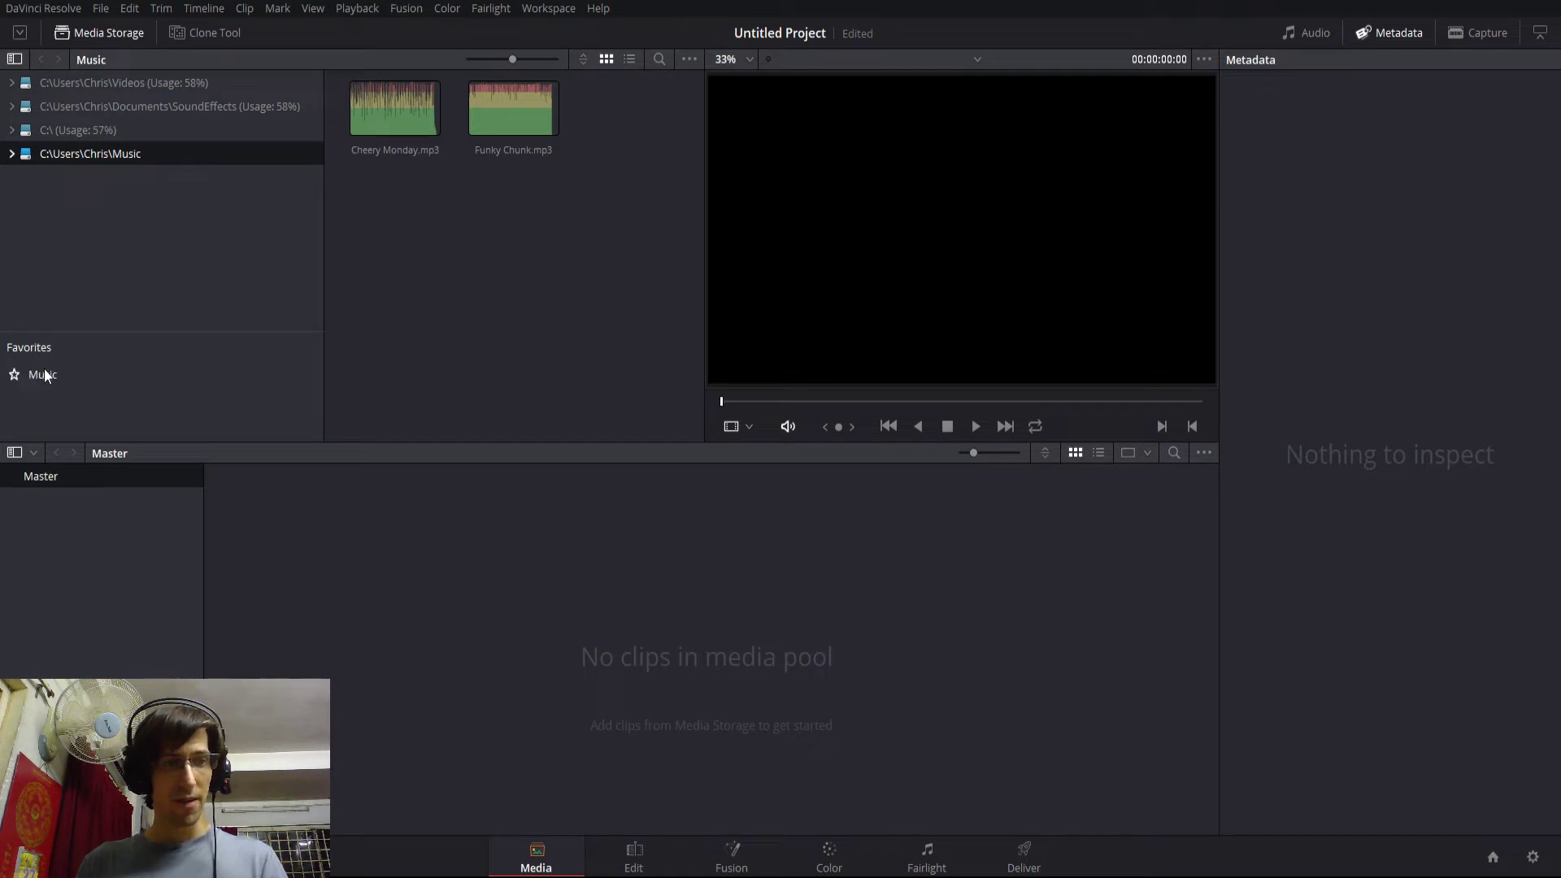
{"action": "left_click", "coordinate": [395, 108]}
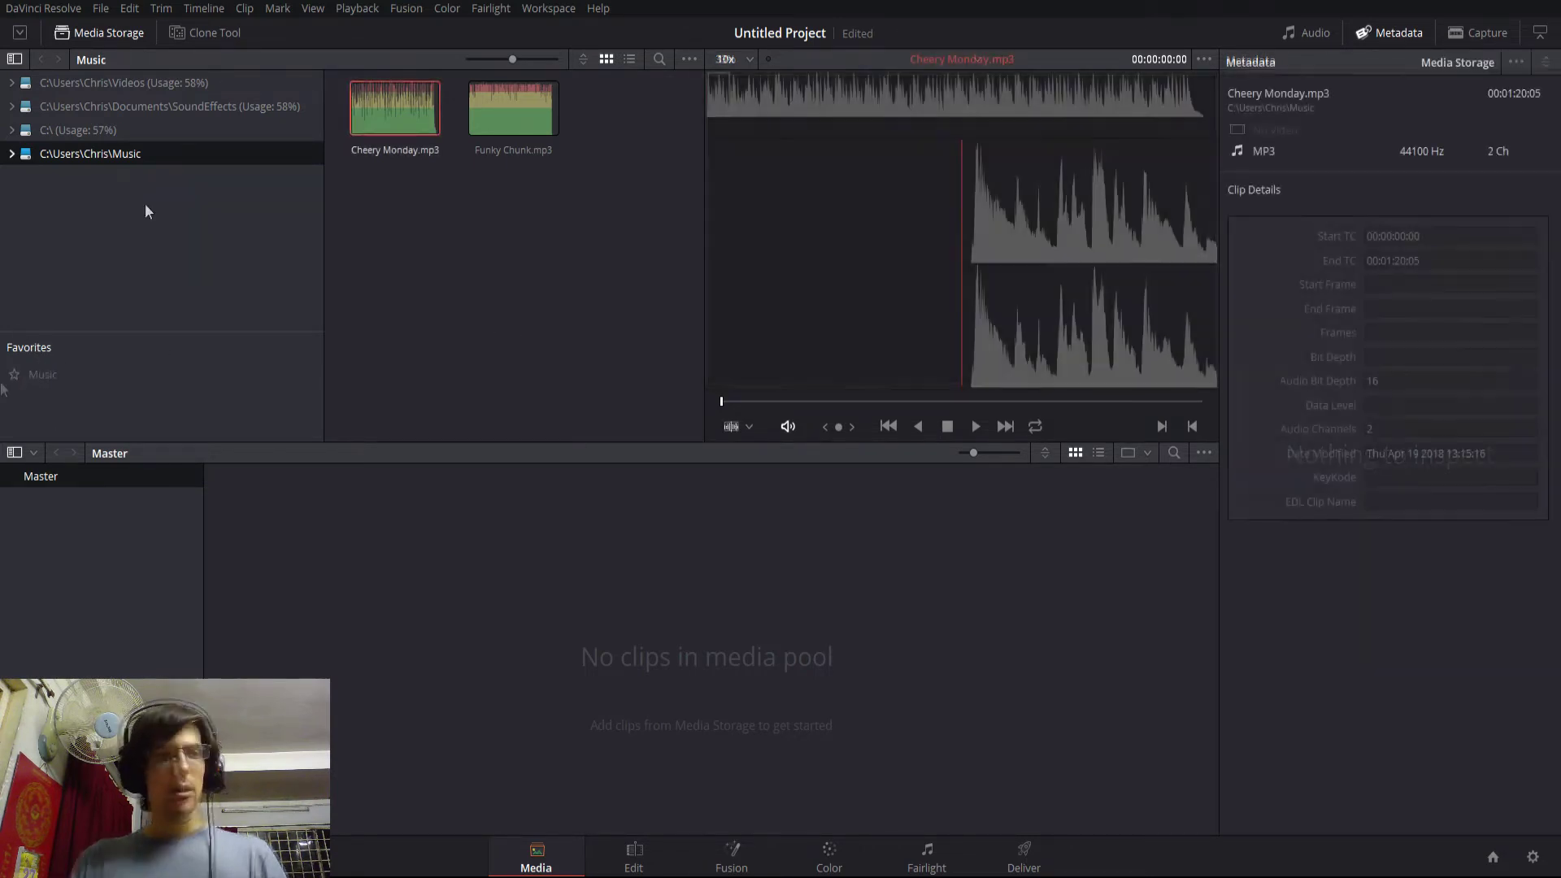
{"action": "left_click", "coordinate": [72, 10]}
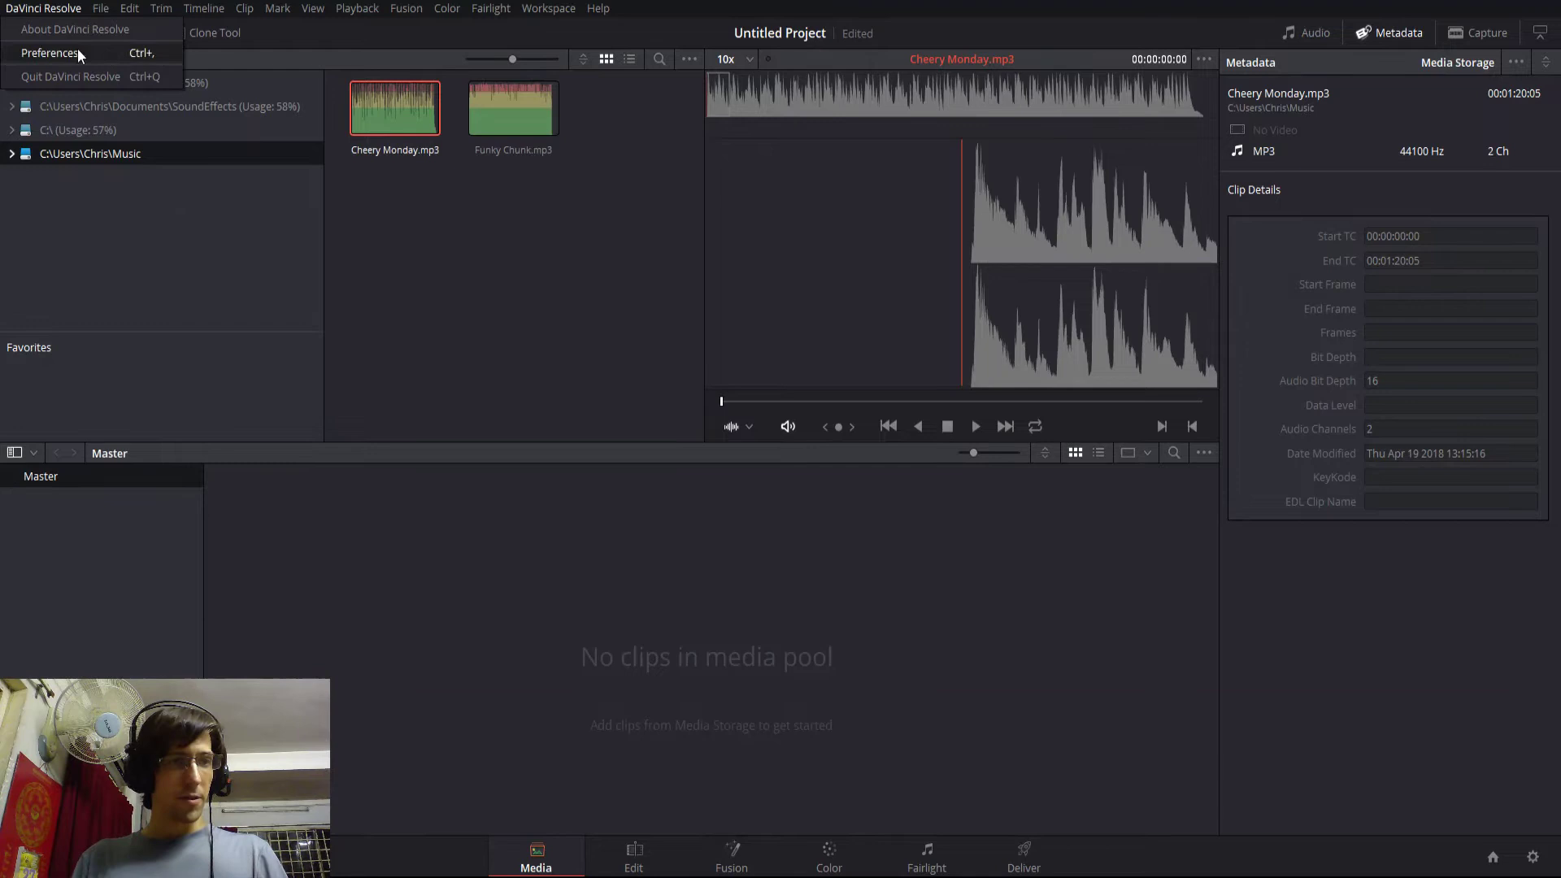
{"action": "left_click", "coordinate": [77, 47]}
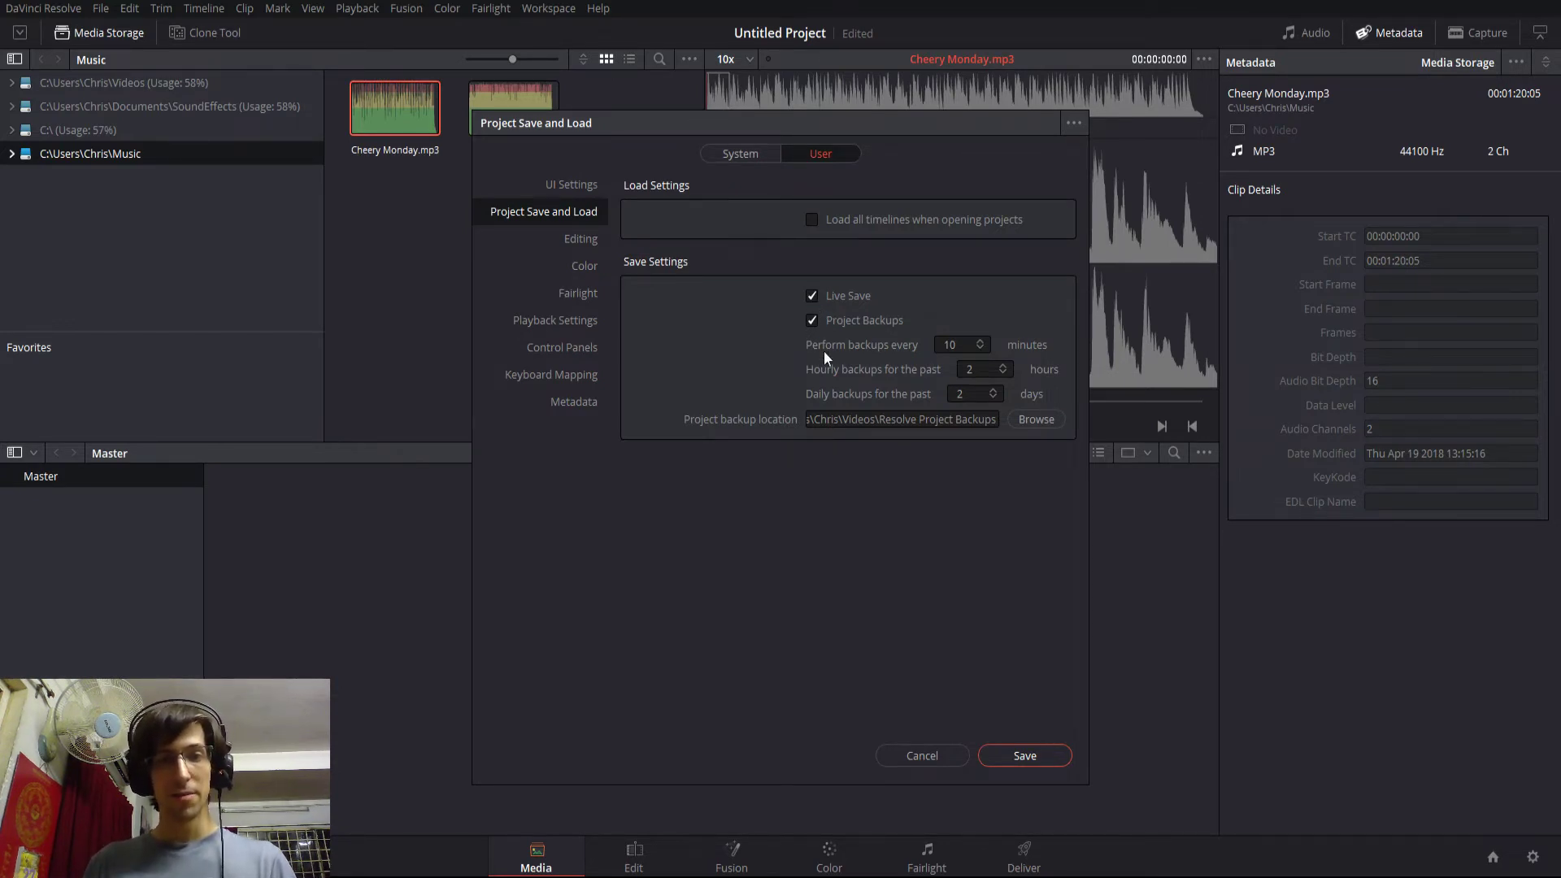
{"action": "left_click", "coordinate": [1025, 756]}
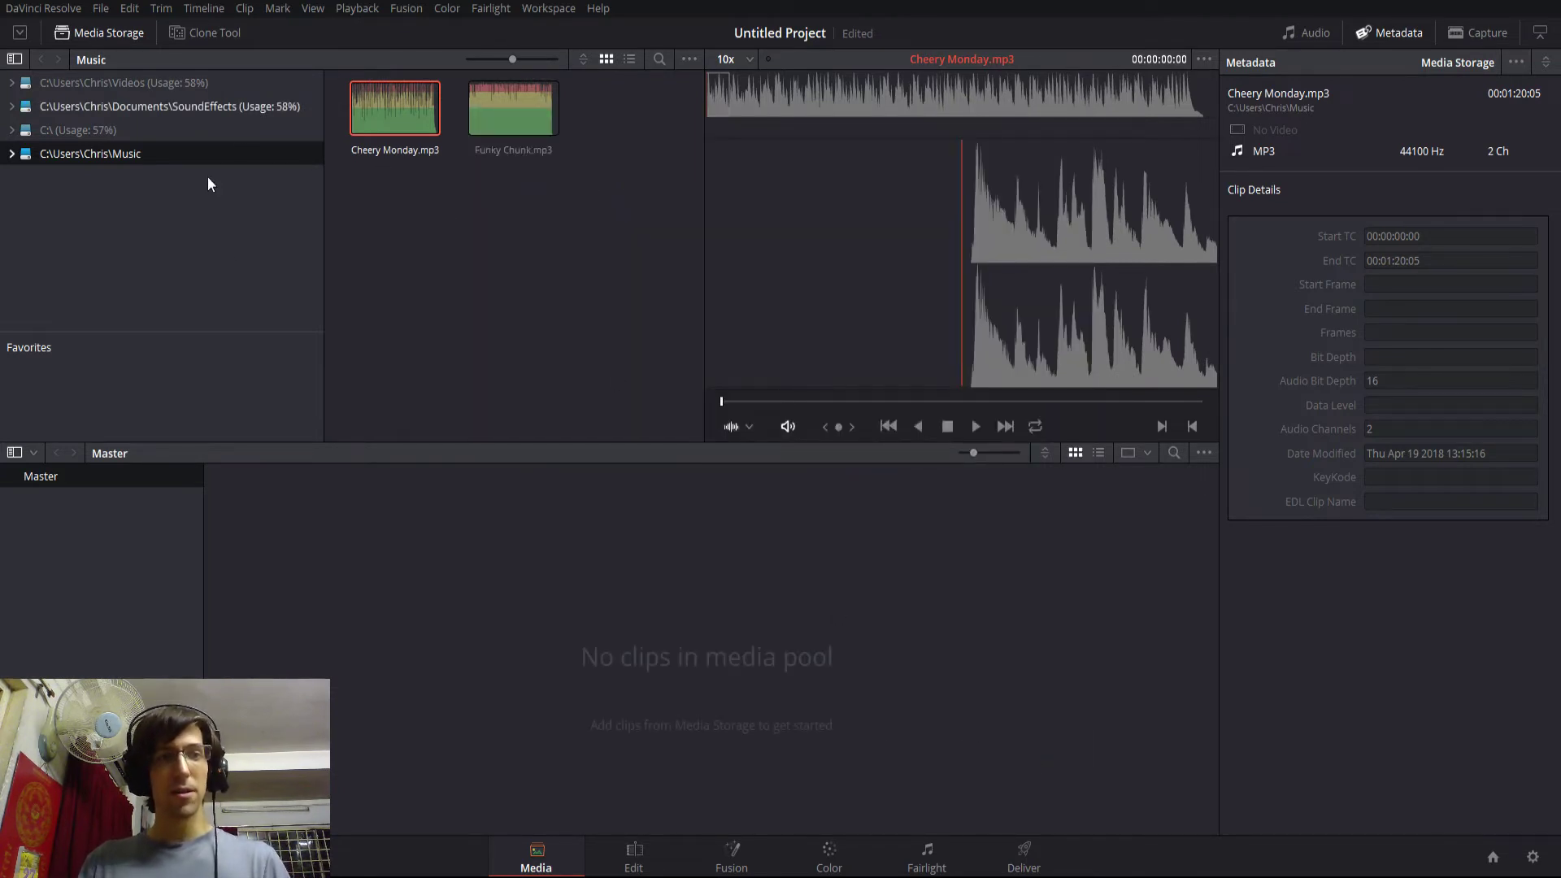
Step: Load a saved personal settings preset in Project Settings
{"action": "left_click", "coordinate": [101, 10]}
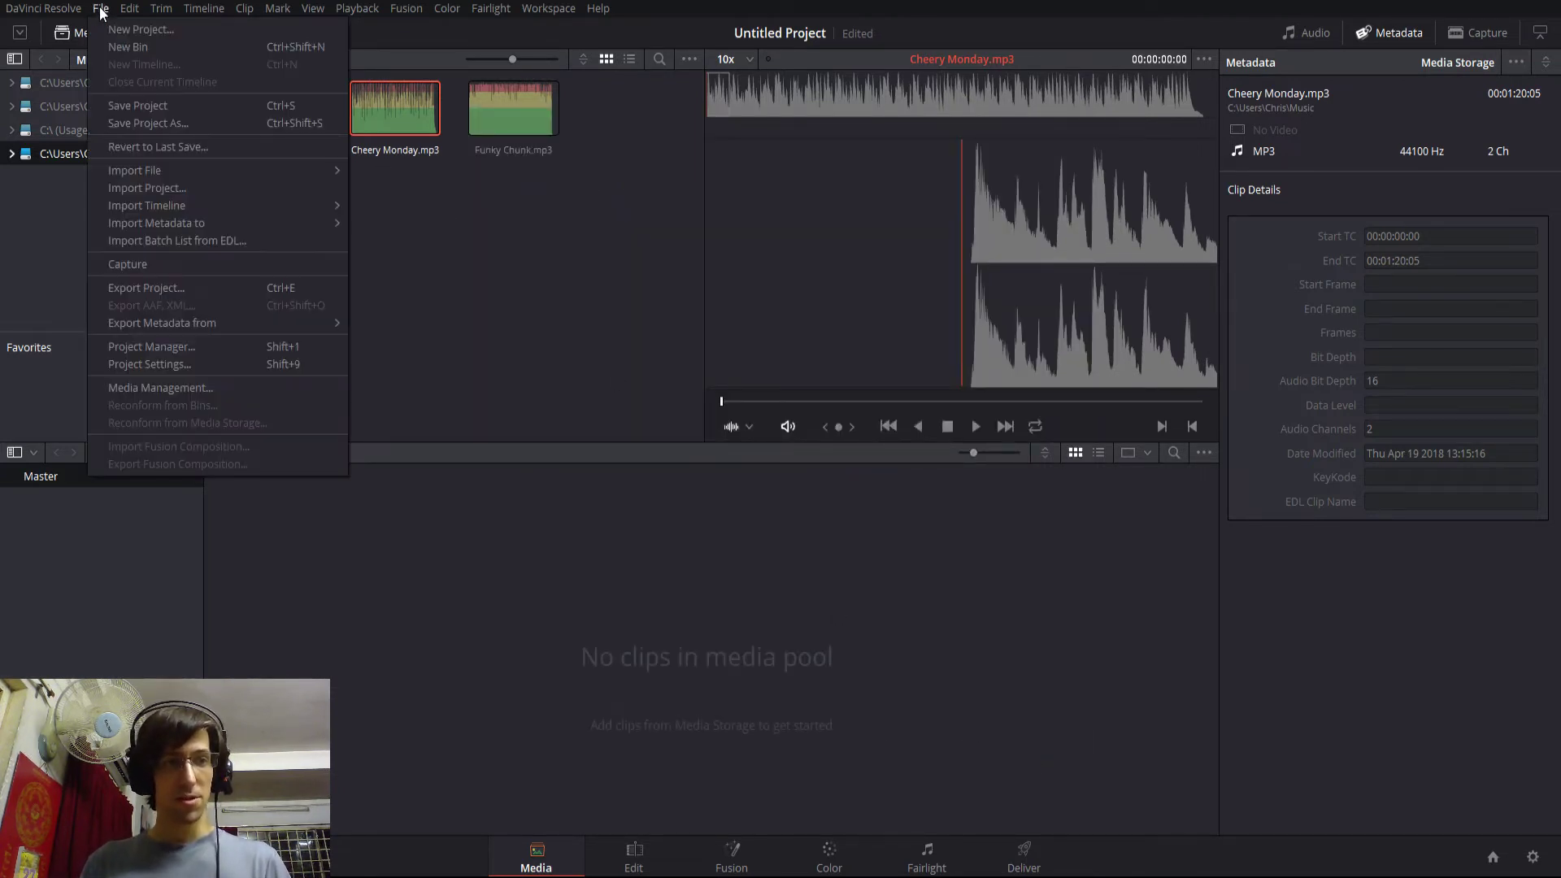
{"action": "left_click", "coordinate": [195, 366]}
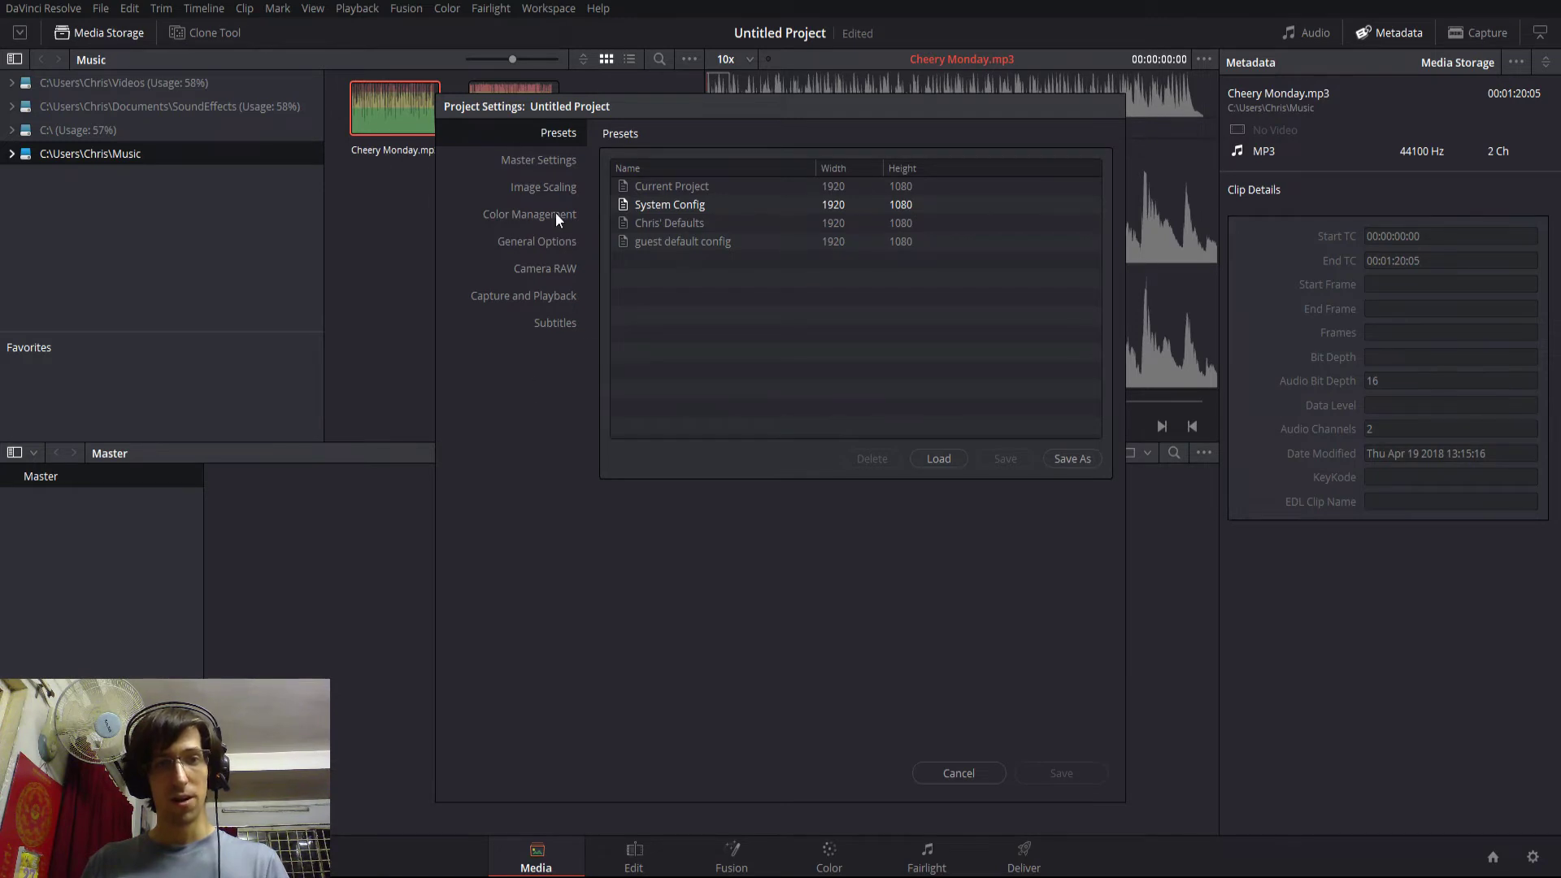
{"action": "left_click", "coordinate": [644, 227]}
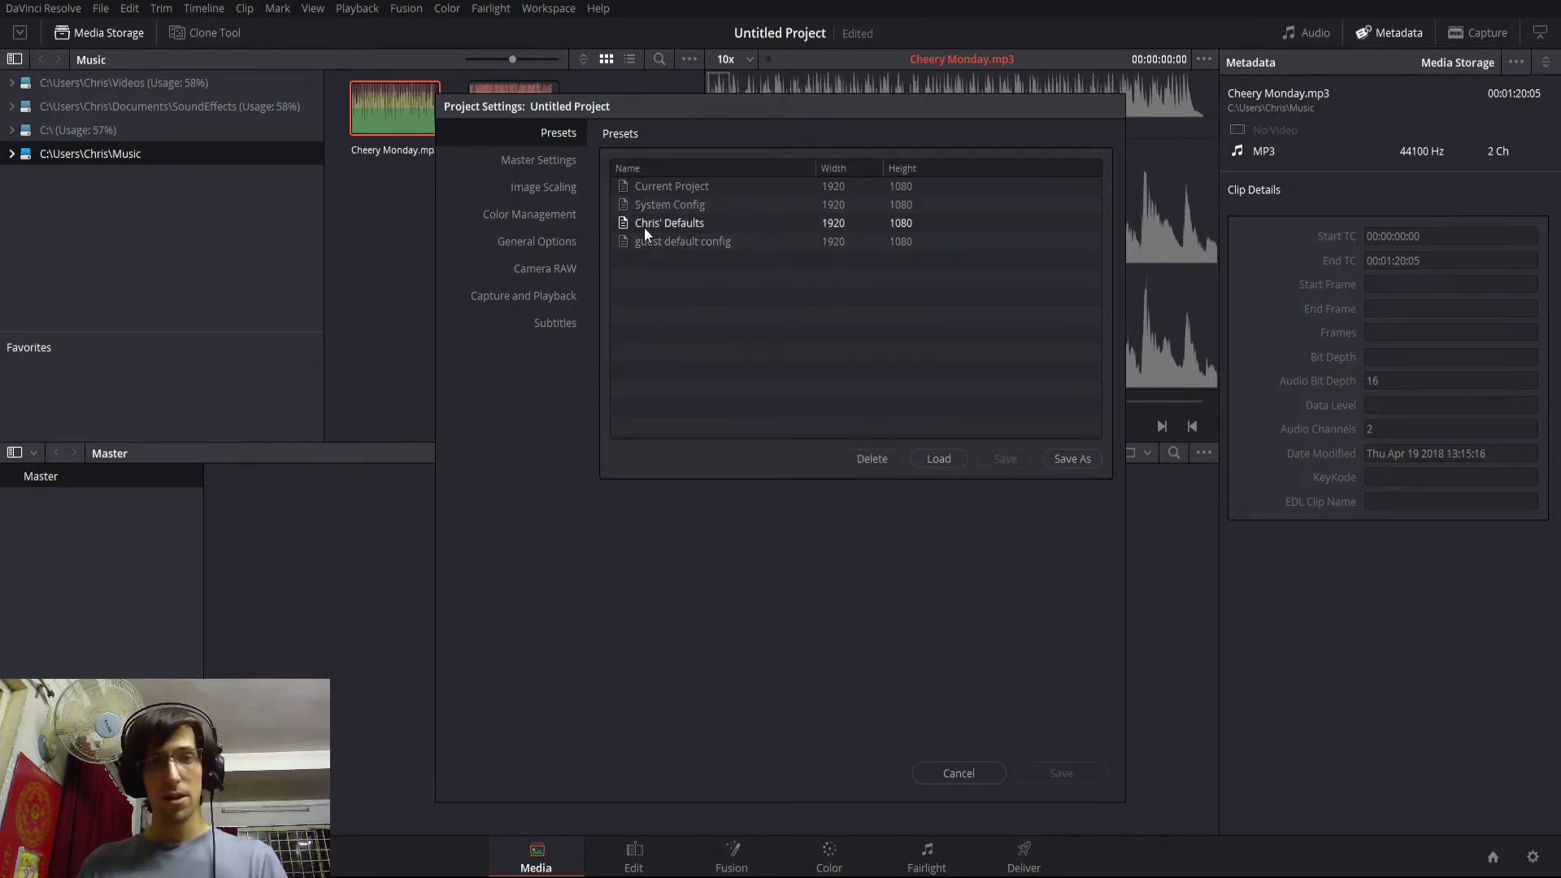
{"action": "left_click", "coordinate": [932, 467]}
Step: Set the timeline resolution to 1280 x 720 HD 720P and choose the System Config preset
{"action": "left_click", "coordinate": [550, 162]}
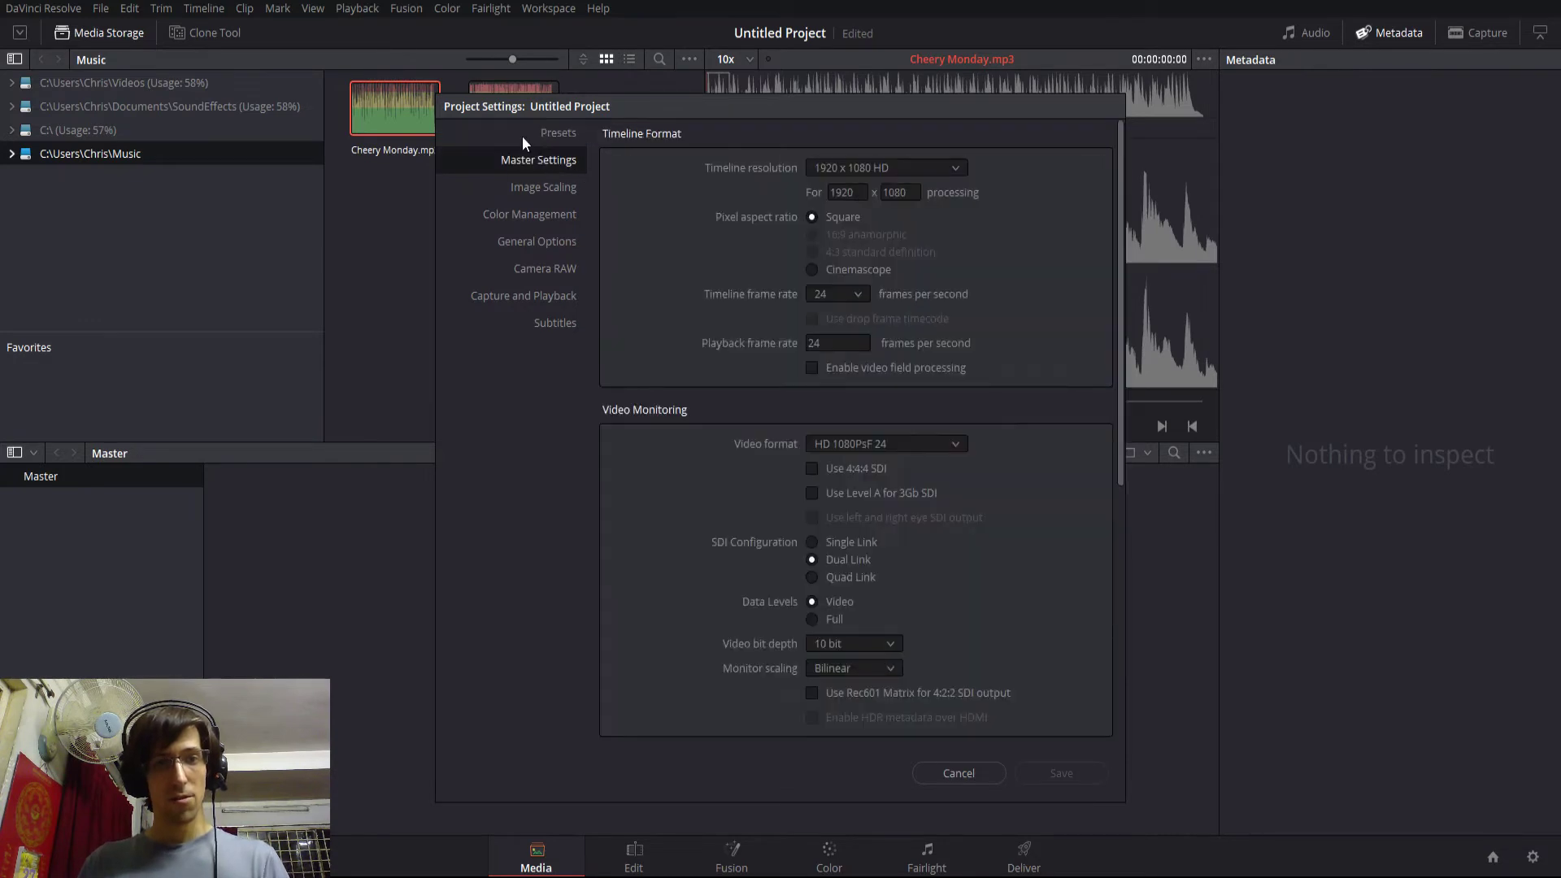
{"action": "left_click", "coordinate": [921, 165]}
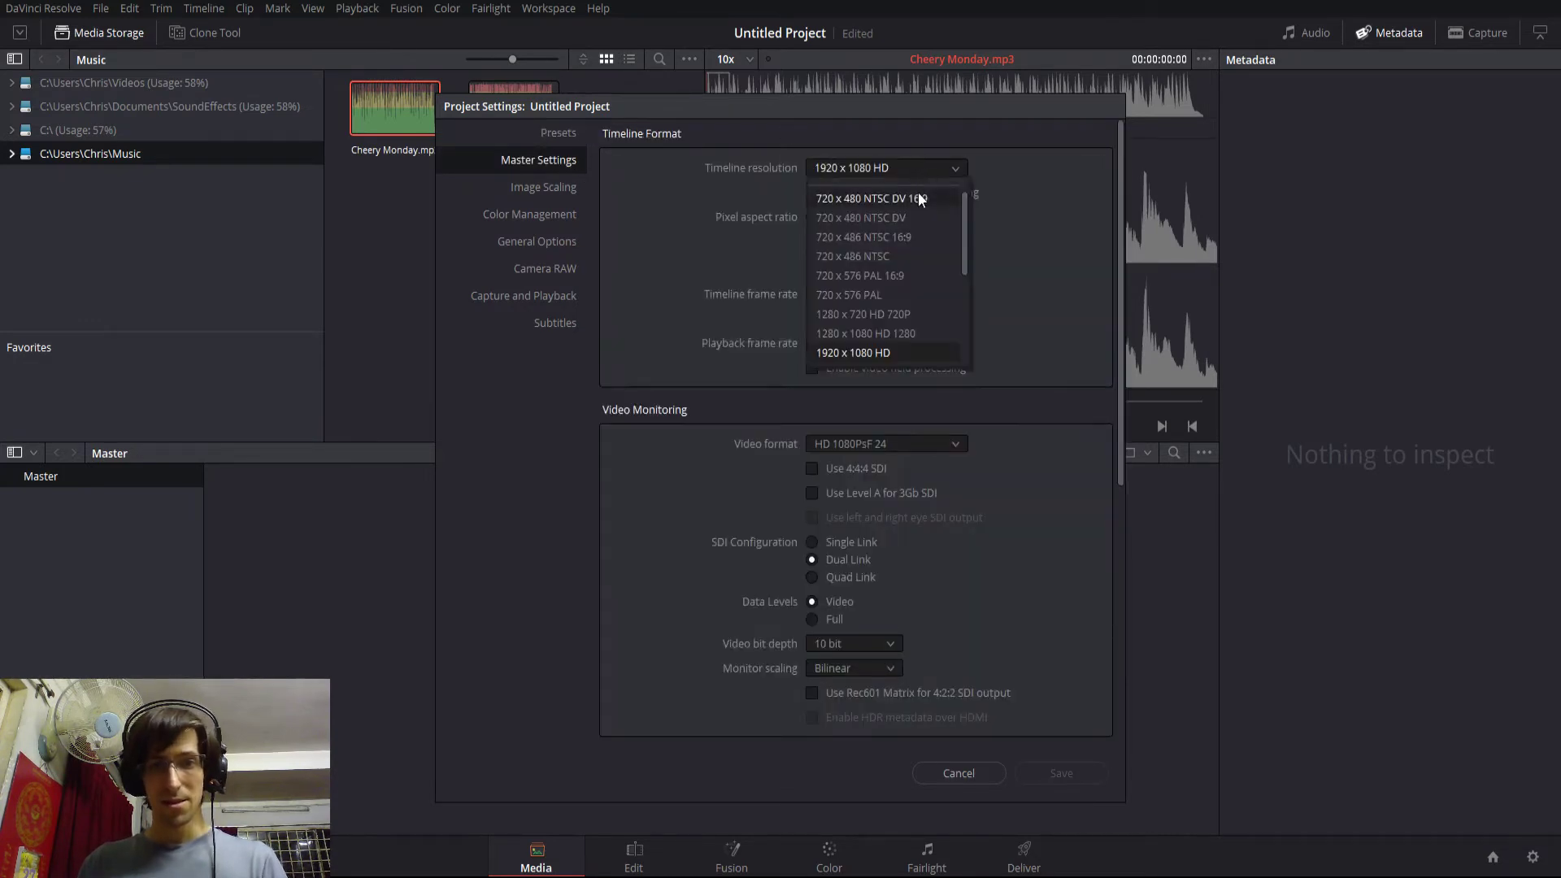
{"action": "left_click", "coordinate": [918, 318]}
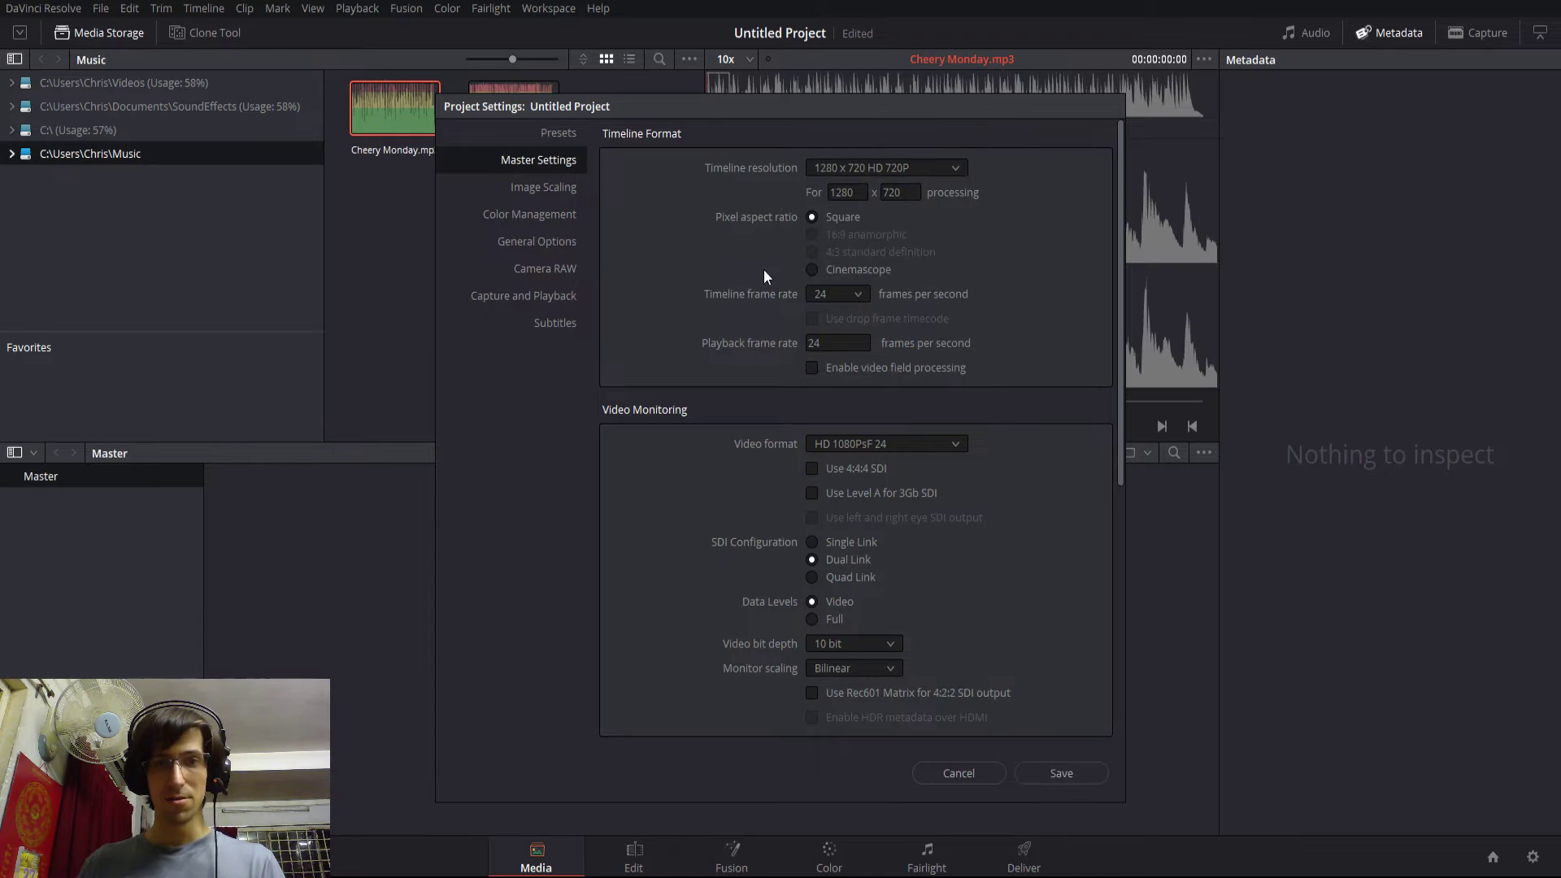
{"action": "left_click", "coordinate": [551, 134]}
{"action": "double_click", "coordinate": [708, 205]}
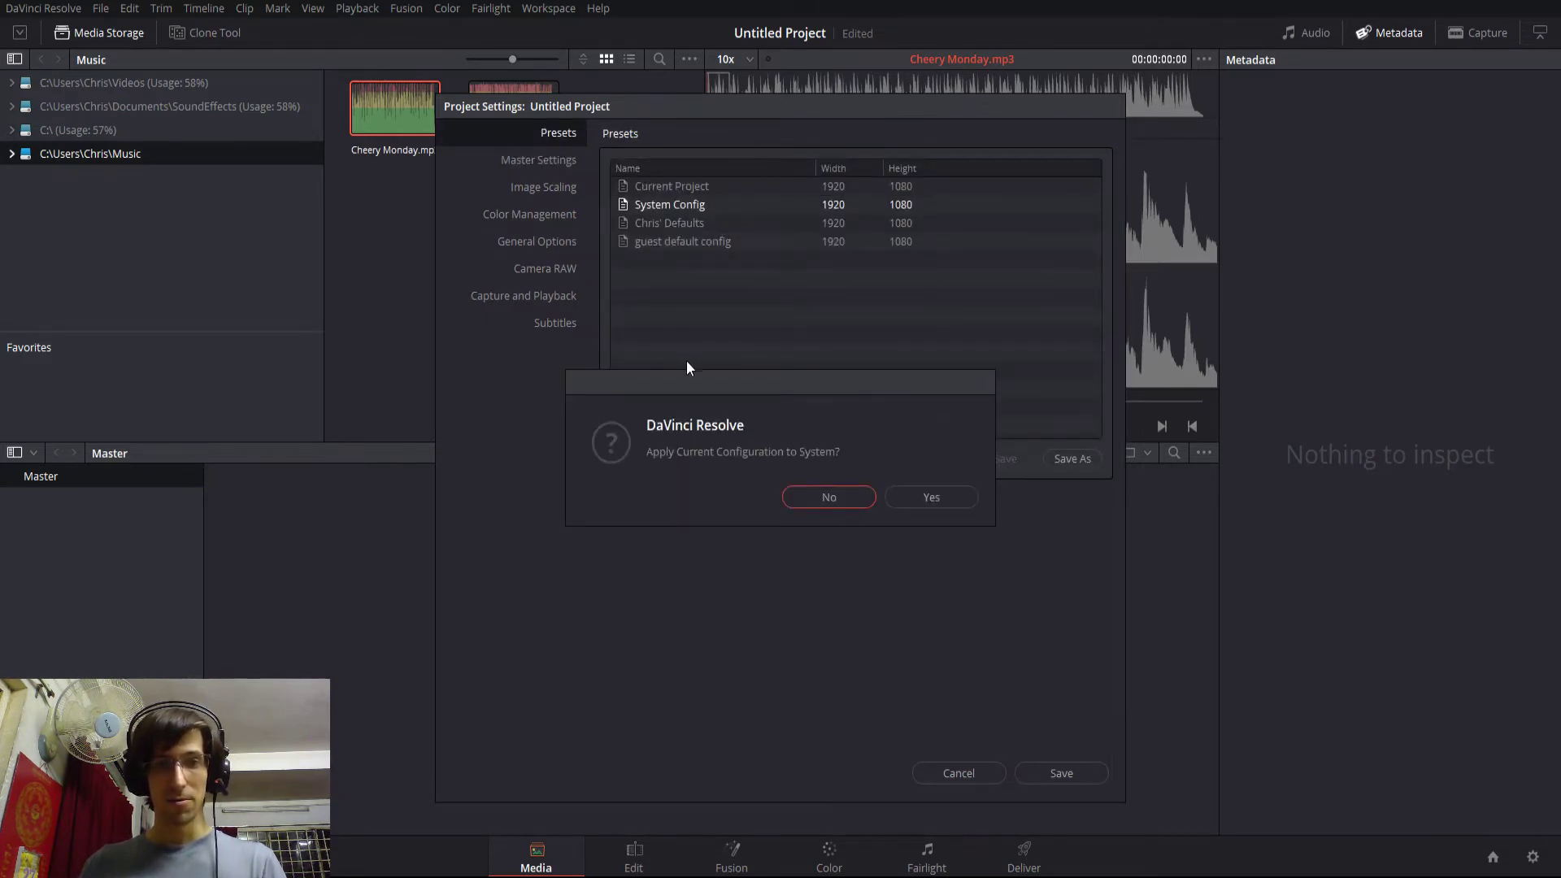
Step: Decline applying the configuration system-wide and select the personal defaults preset
{"action": "left_click_drag", "start_coordinate": [686, 382], "coordinate": [683, 479]}
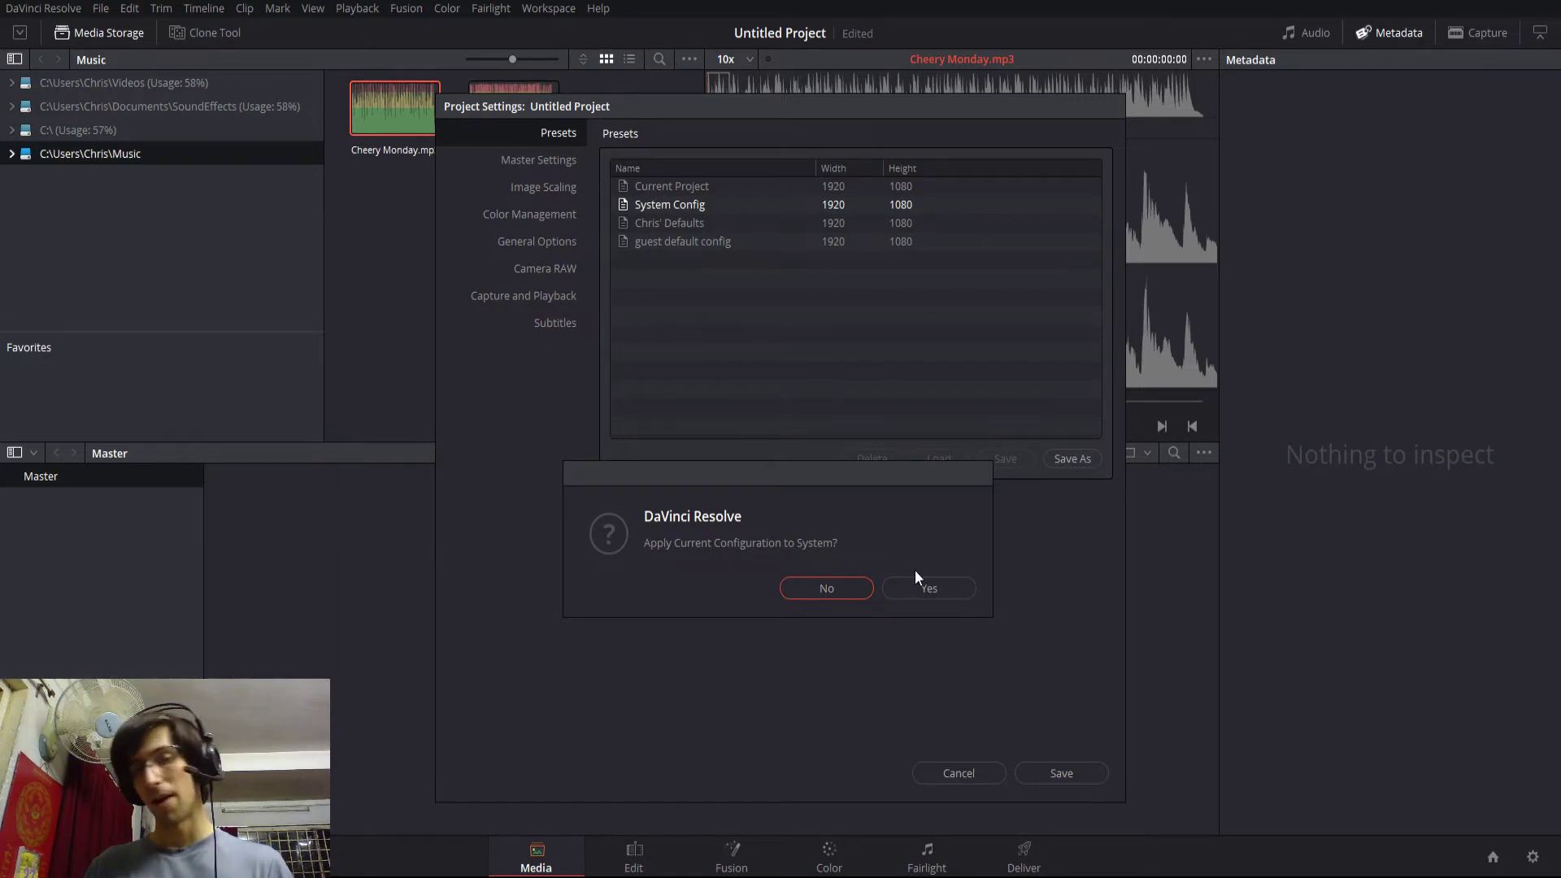
{"action": "left_click", "coordinate": [842, 587]}
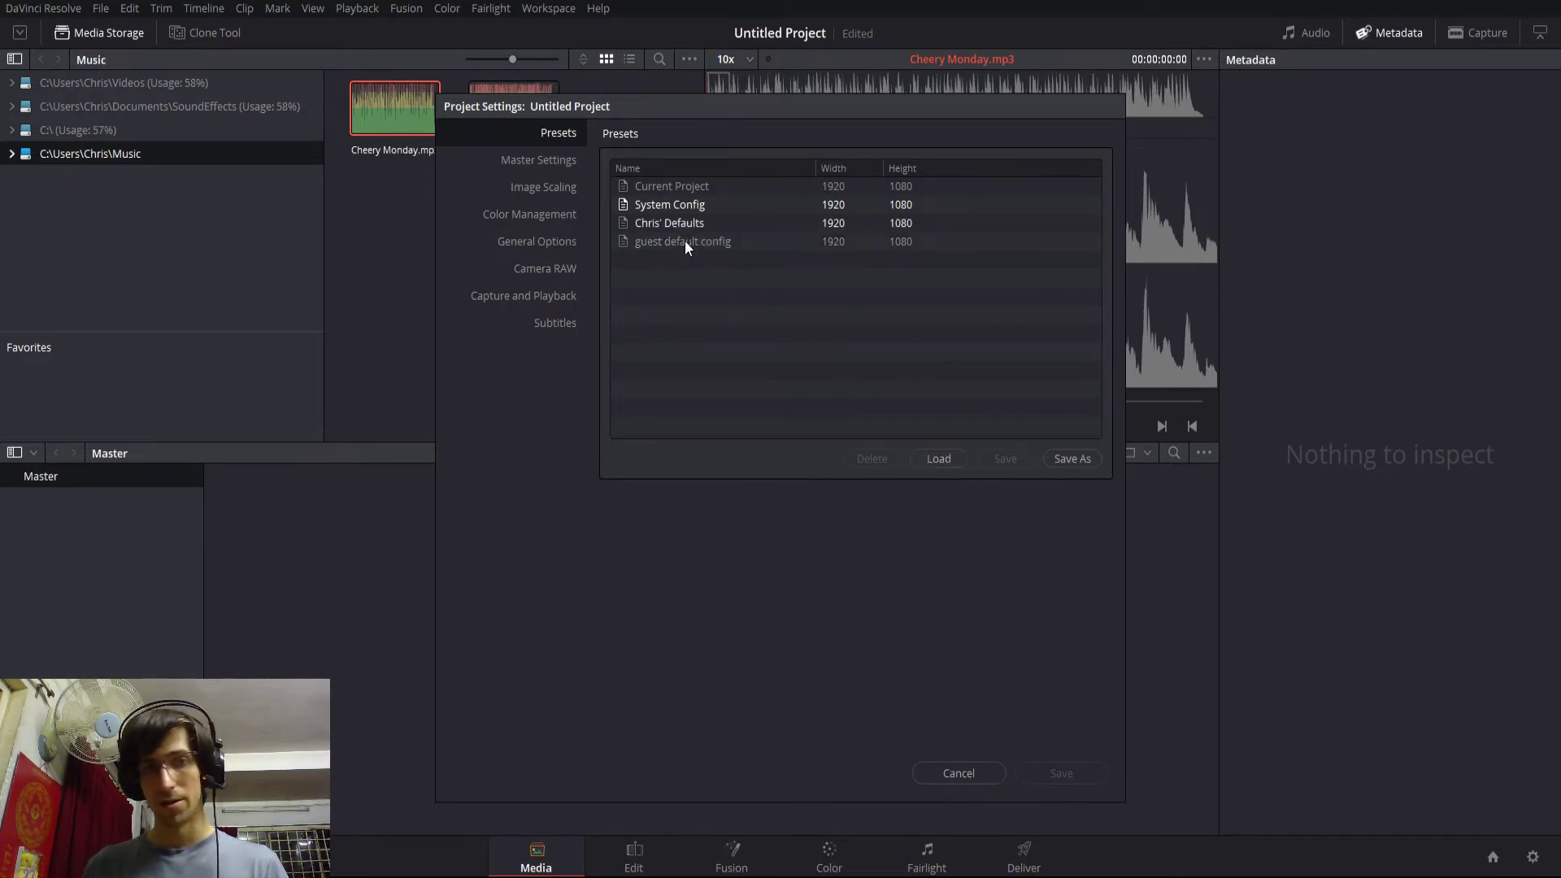
{"action": "left_click", "coordinate": [715, 226]}
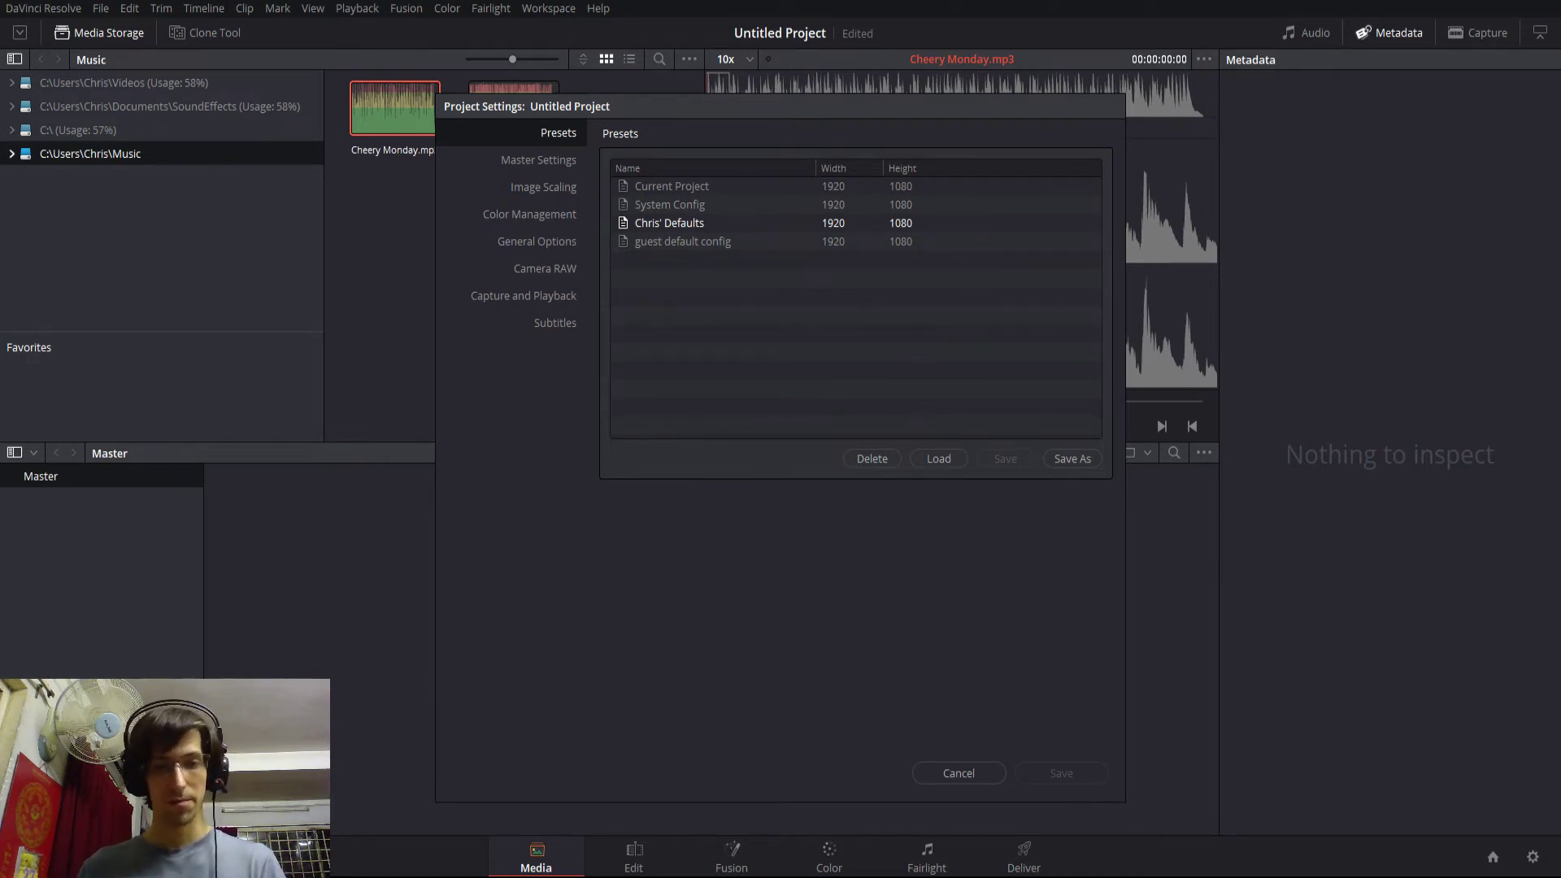
Step: Try a 1280 x 720 HD 720P timeline resolution in Master Settings, then revert to 1920 x 1080 HD
{"action": "left_click", "coordinate": [553, 161]}
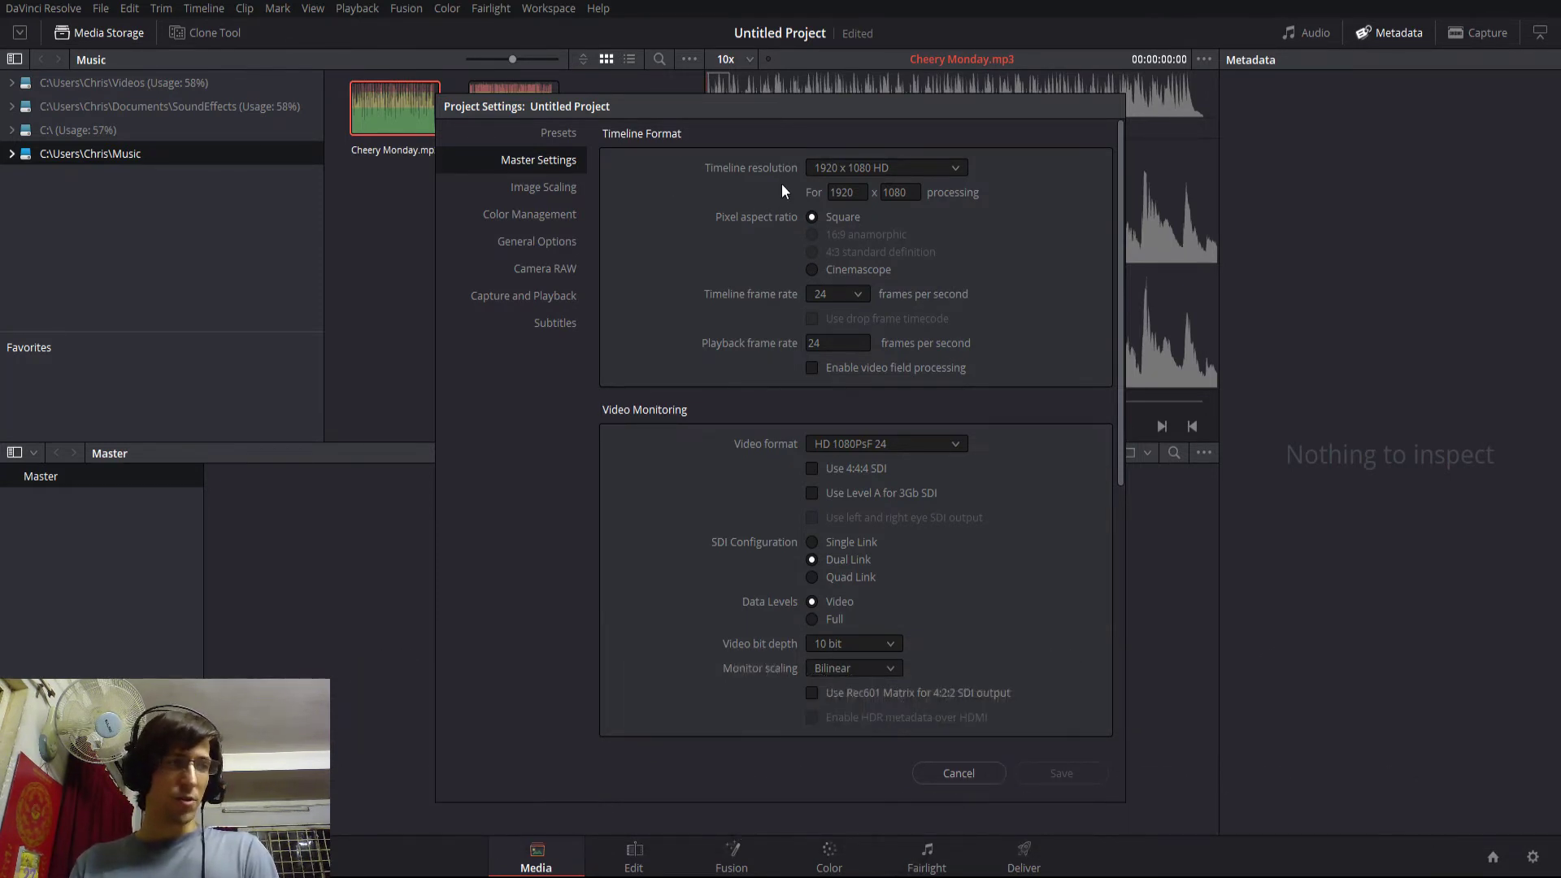
{"action": "left_click", "coordinate": [860, 169]}
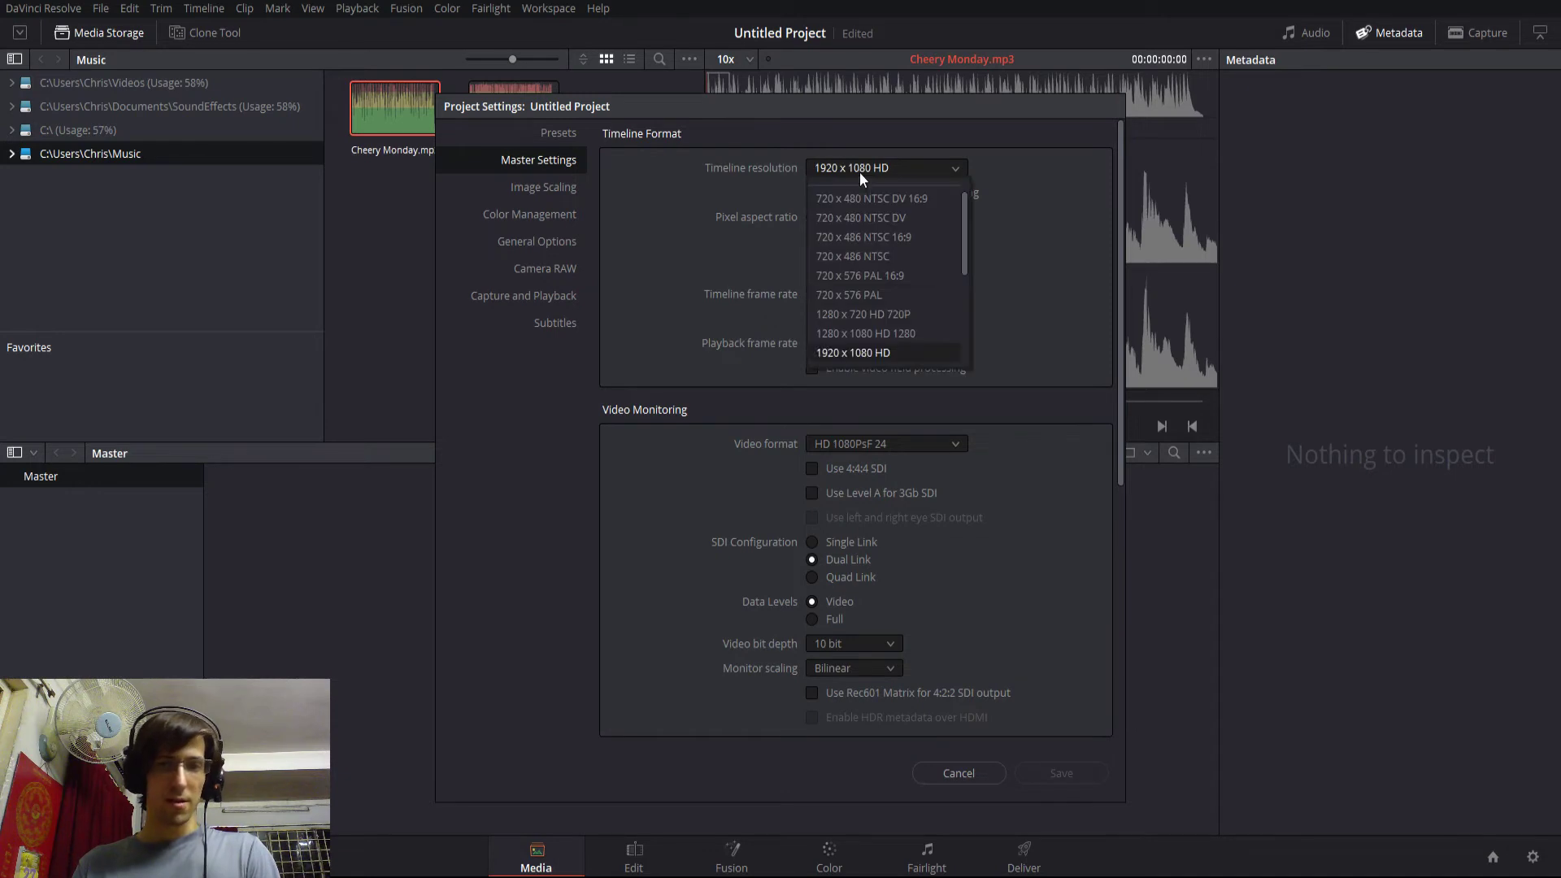
{"action": "left_click", "coordinate": [904, 316]}
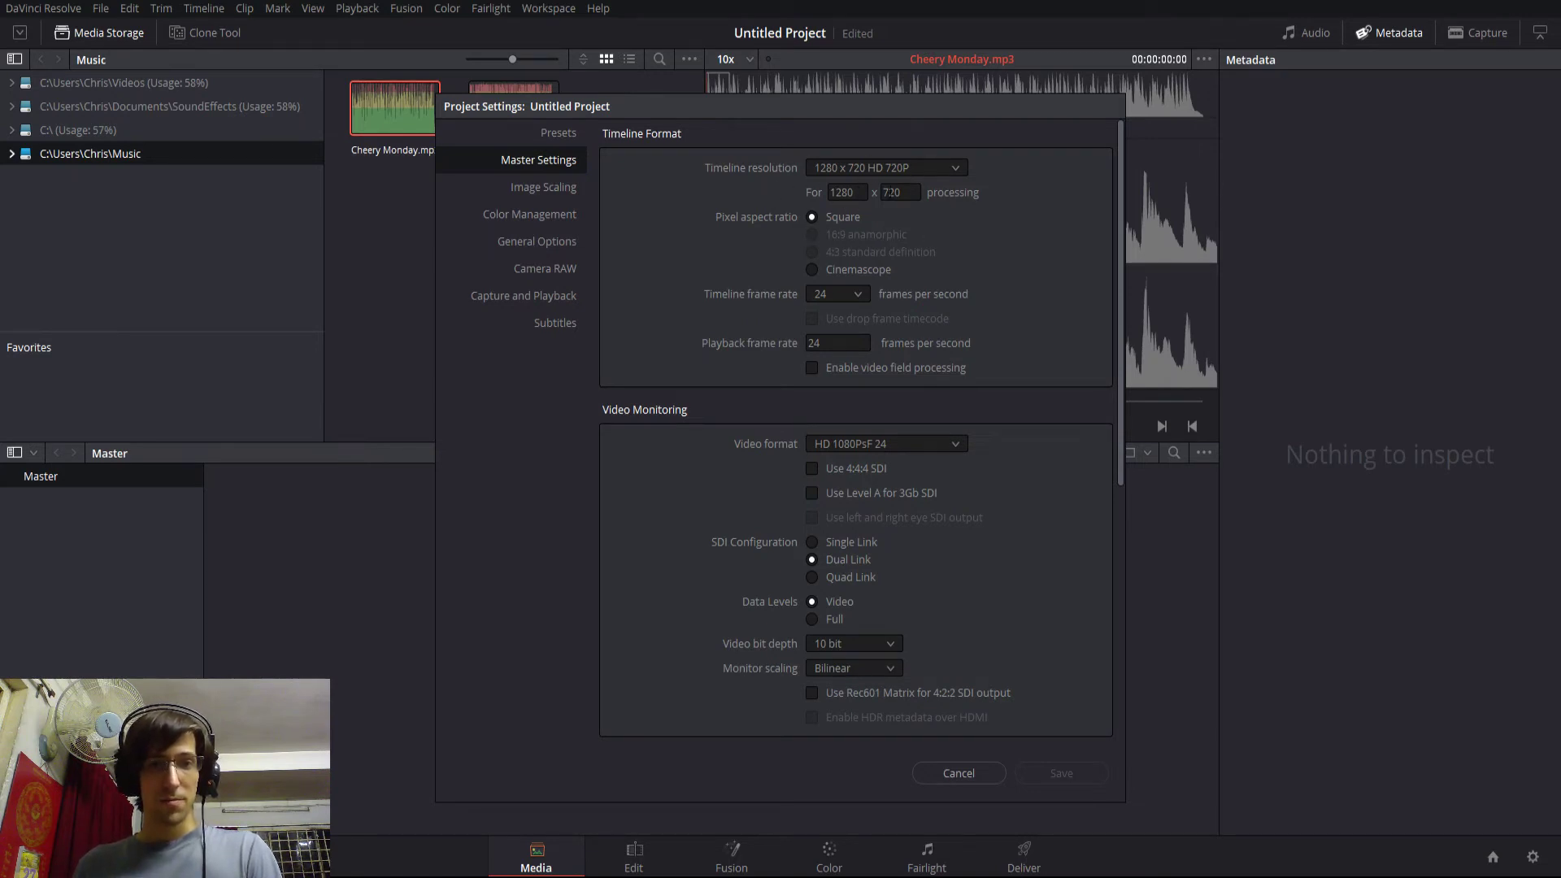
{"action": "left_click", "coordinate": [861, 169]}
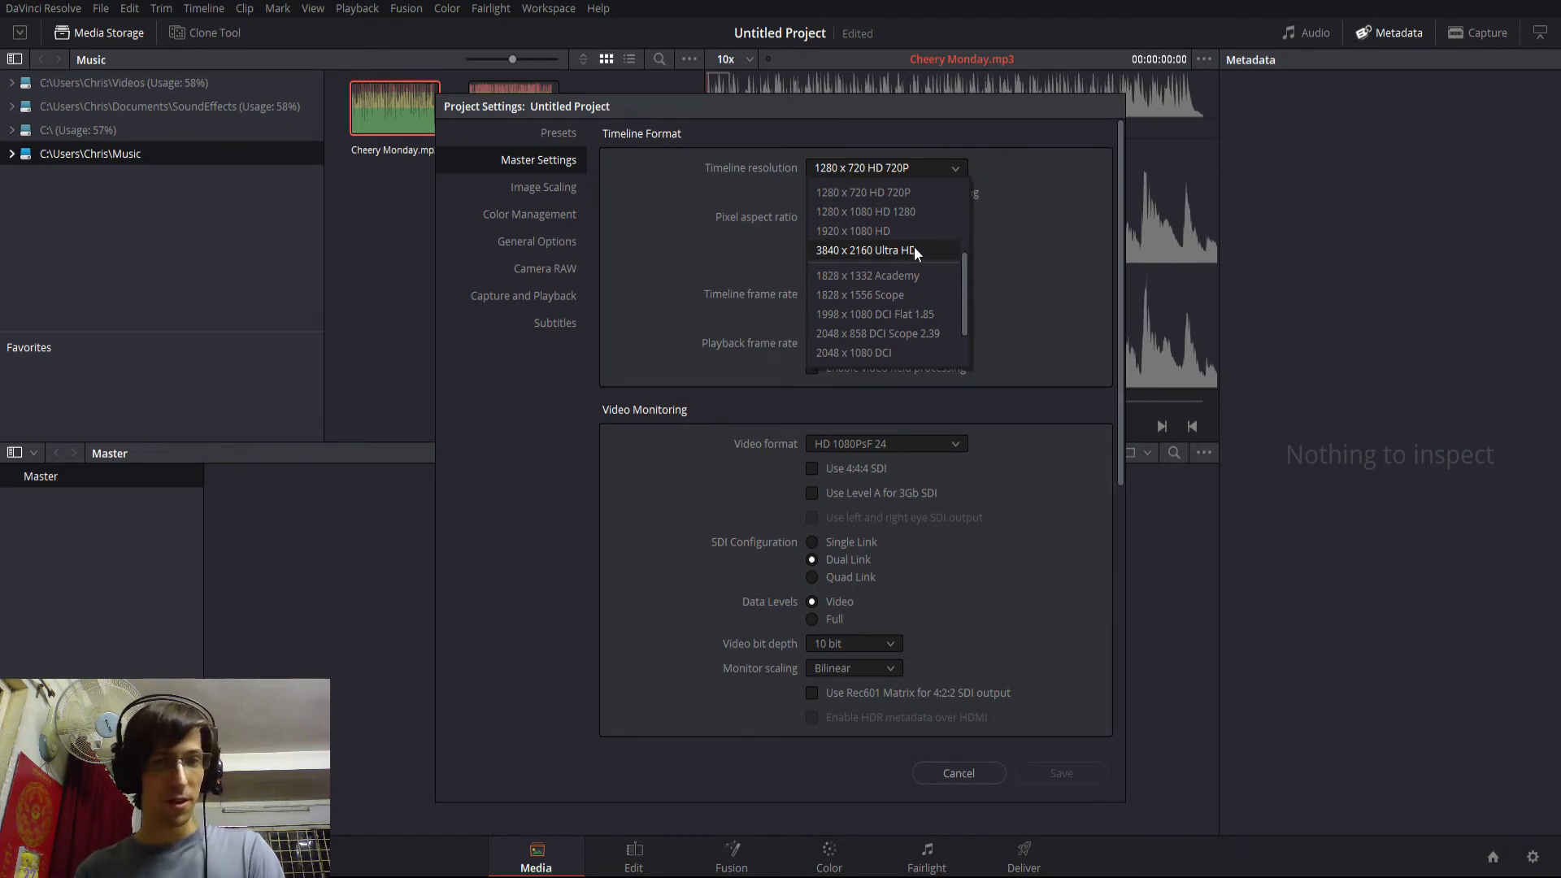
{"action": "left_click", "coordinate": [921, 233]}
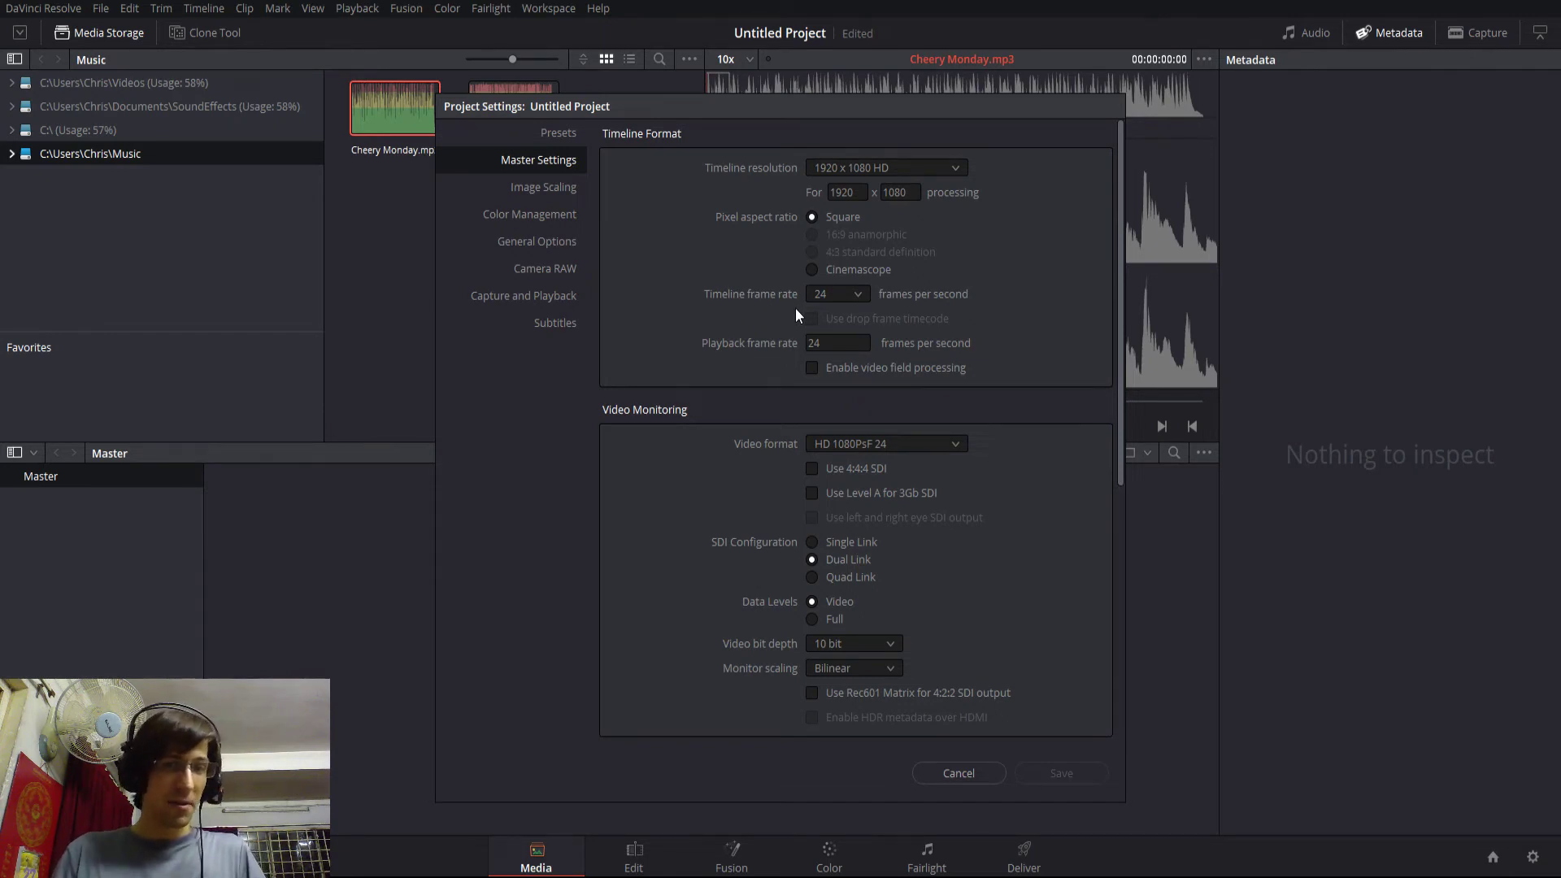
{"action": "left_click", "coordinate": [841, 299]}
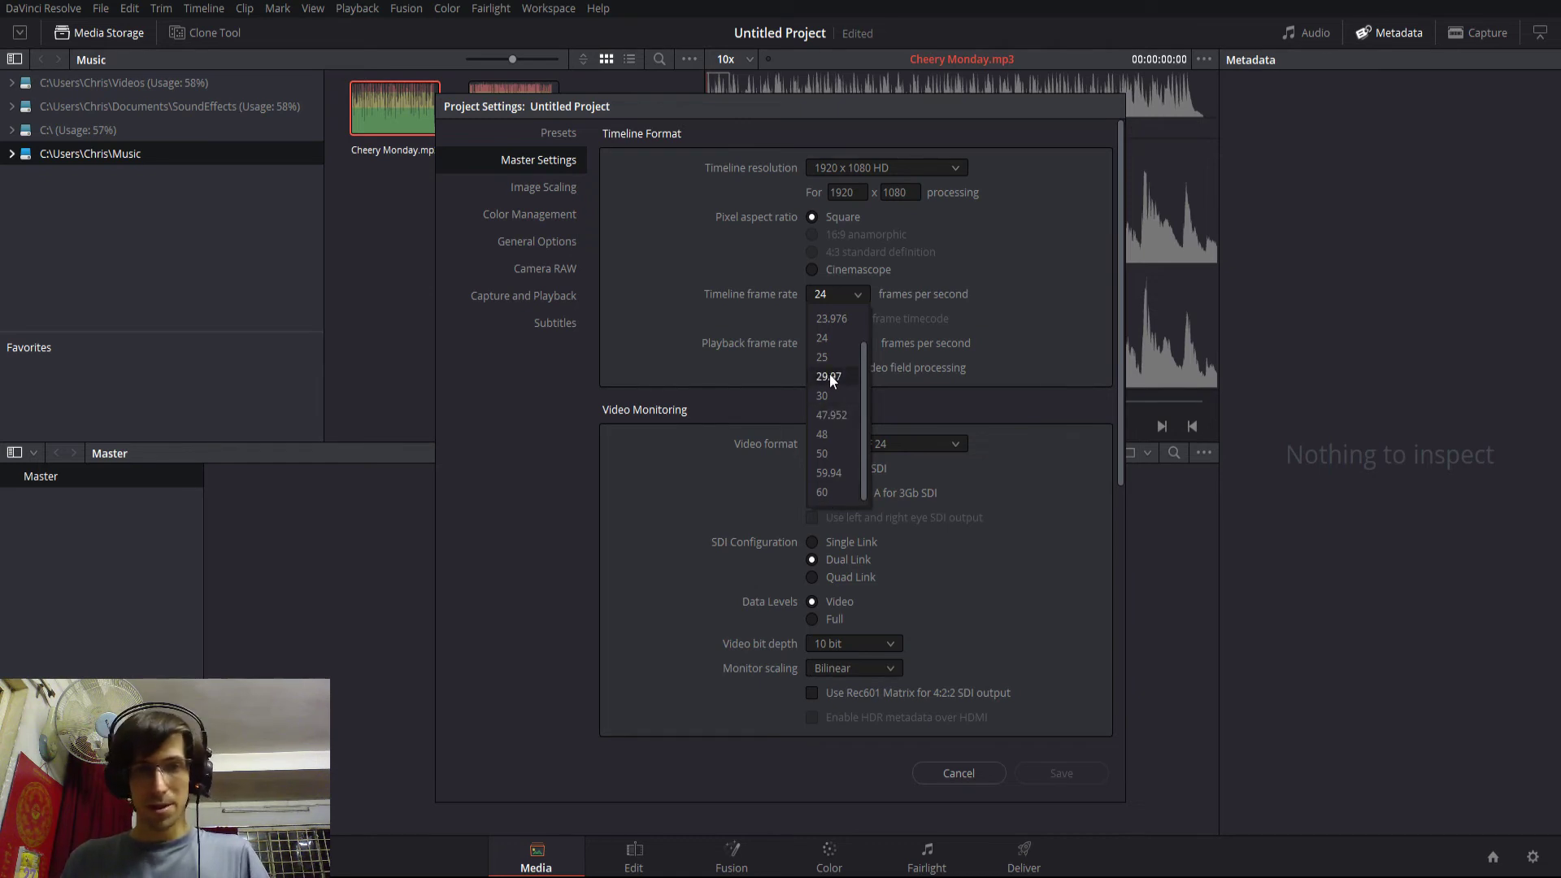
{"action": "left_click", "coordinate": [772, 335]}
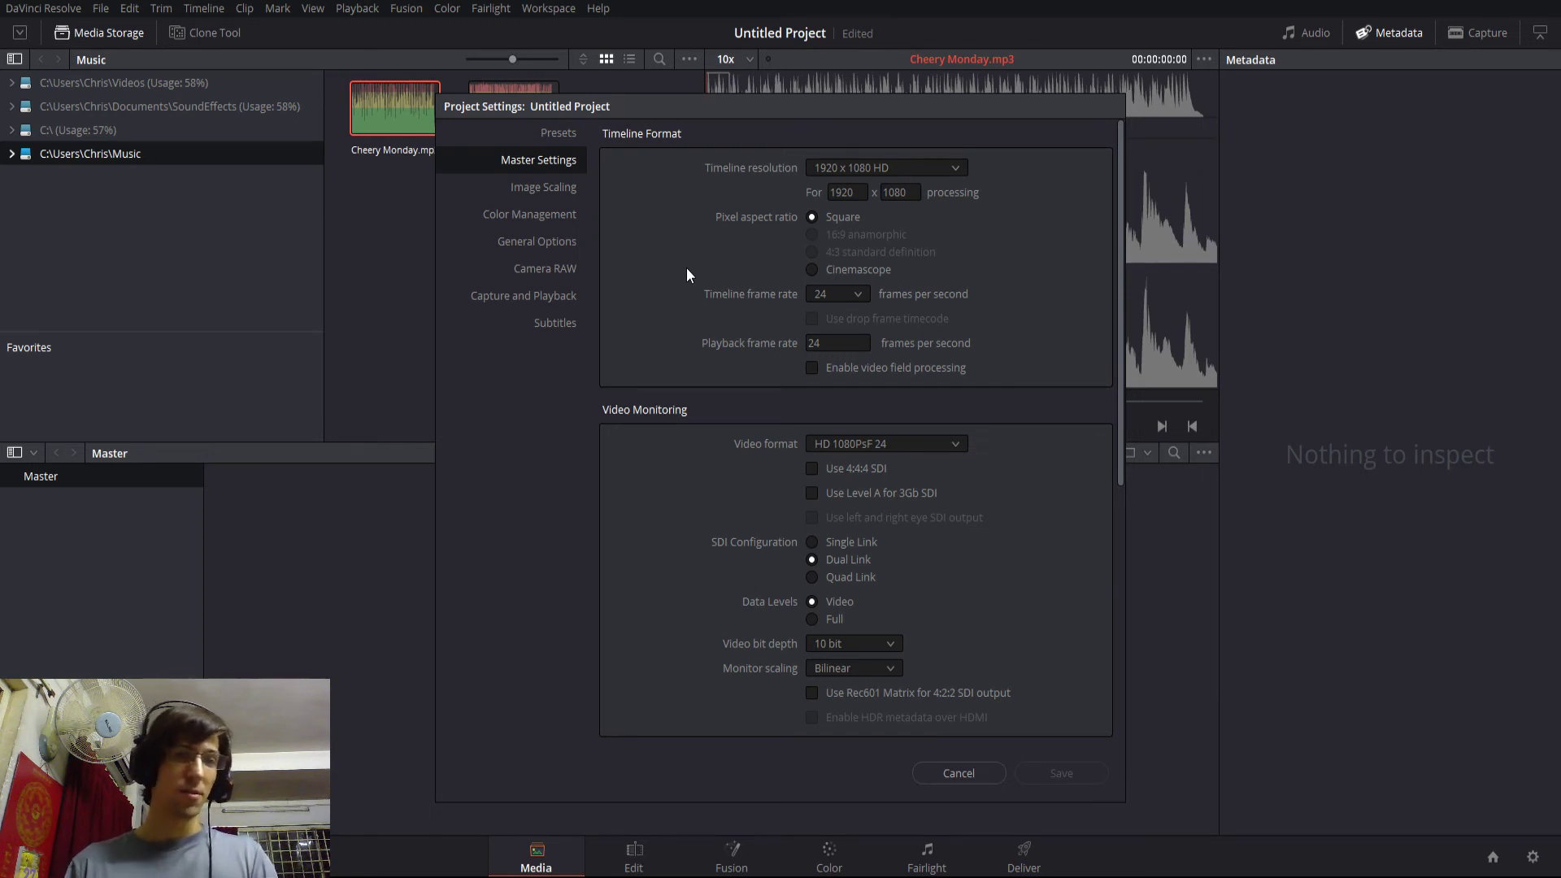
{"action": "scroll", "coordinate": [685, 267], "scroll_direction": "down", "scroll_amount": 1}
{"action": "scroll", "coordinate": [664, 277], "scroll_direction": "up", "scroll_amount": 1}
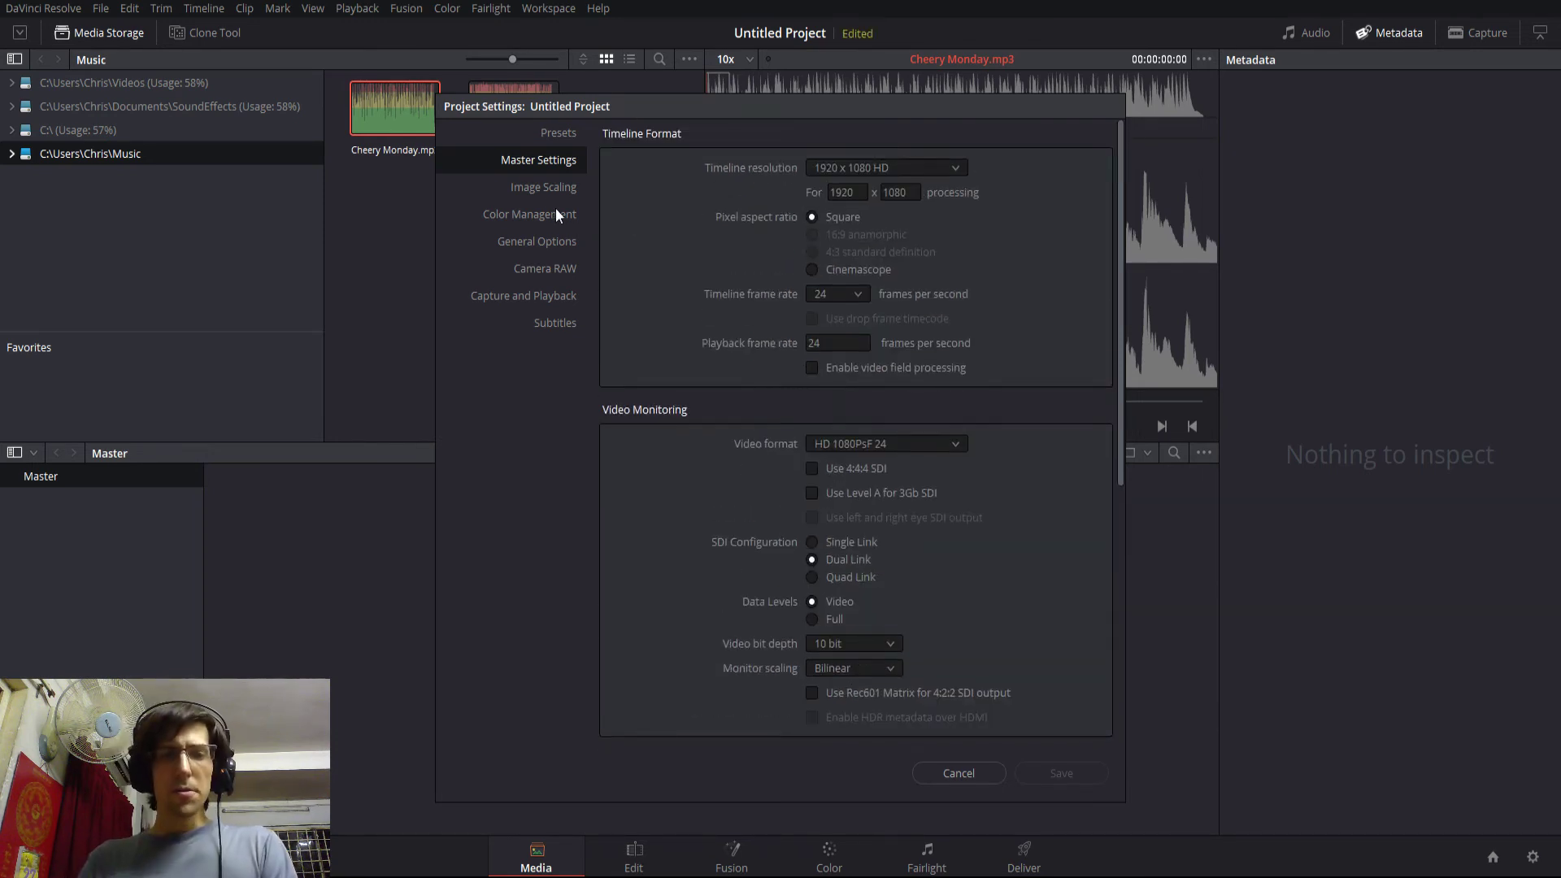
Step: Check the Image Scaling output mismatched-resolution choices, leaving Scale entire image to fit
{"action": "left_click", "coordinate": [542, 189]}
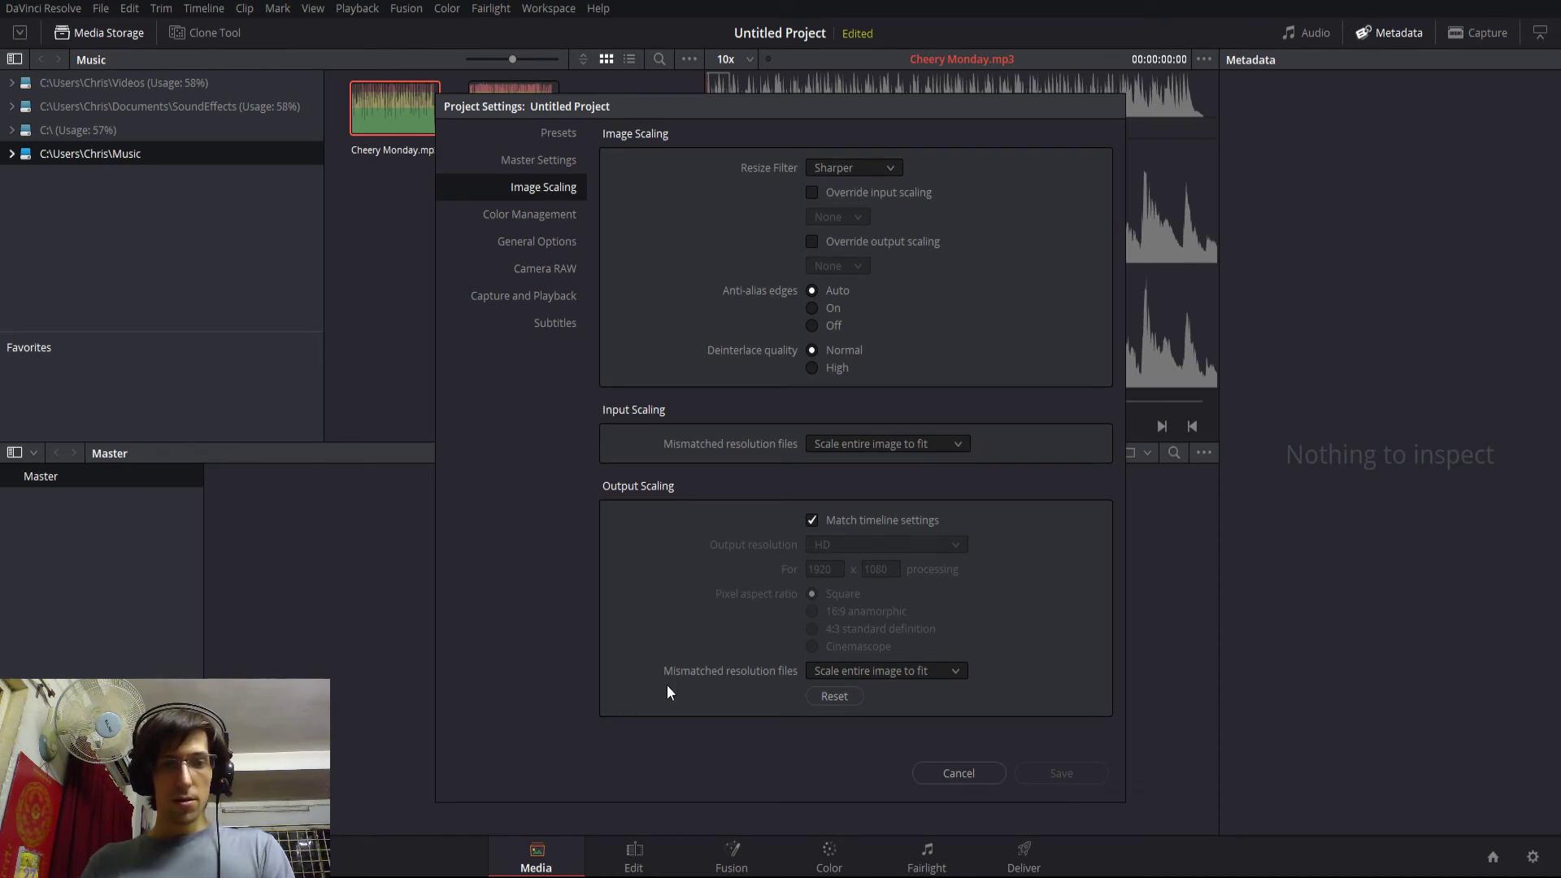
{"action": "left_click", "coordinate": [838, 672]}
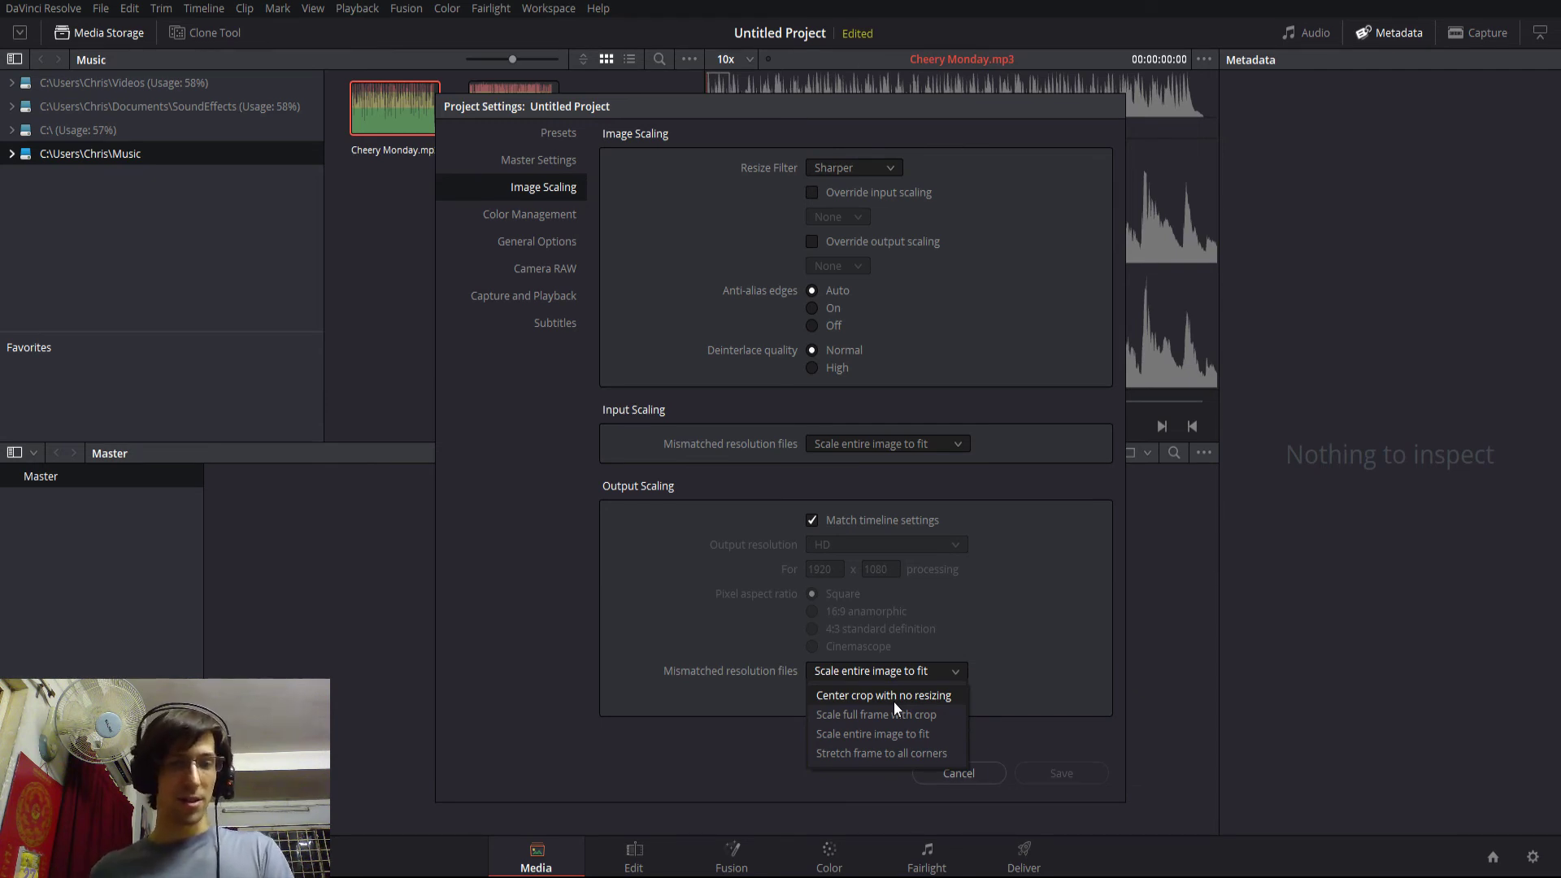
{"action": "left_click", "coordinate": [559, 326]}
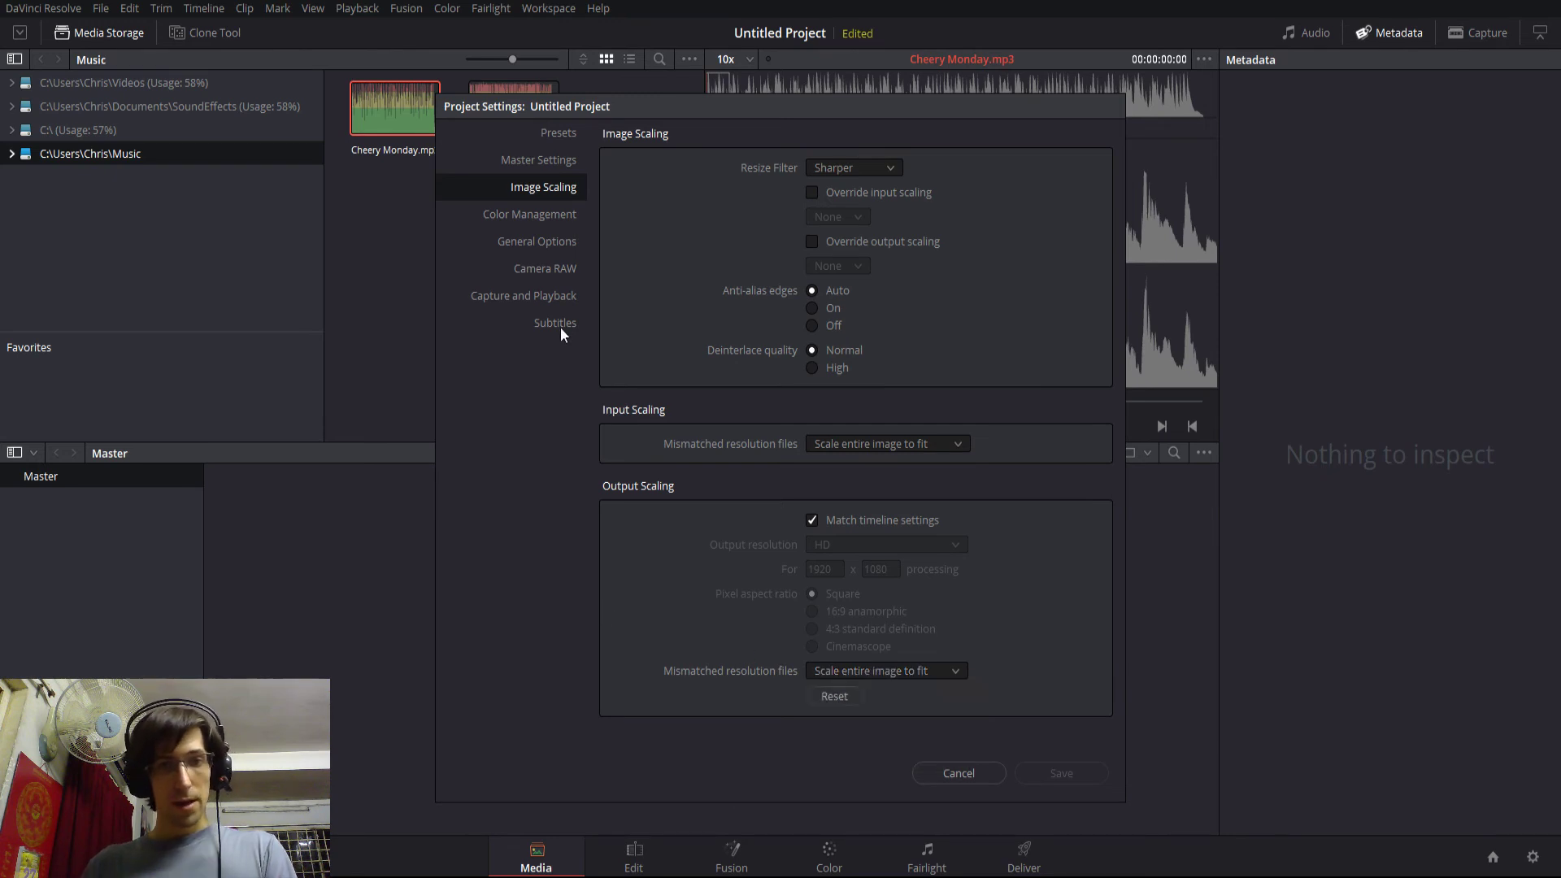
Step: Keep the subtitle minimum caption duration at 3 seconds
{"action": "left_click", "coordinate": [559, 327]}
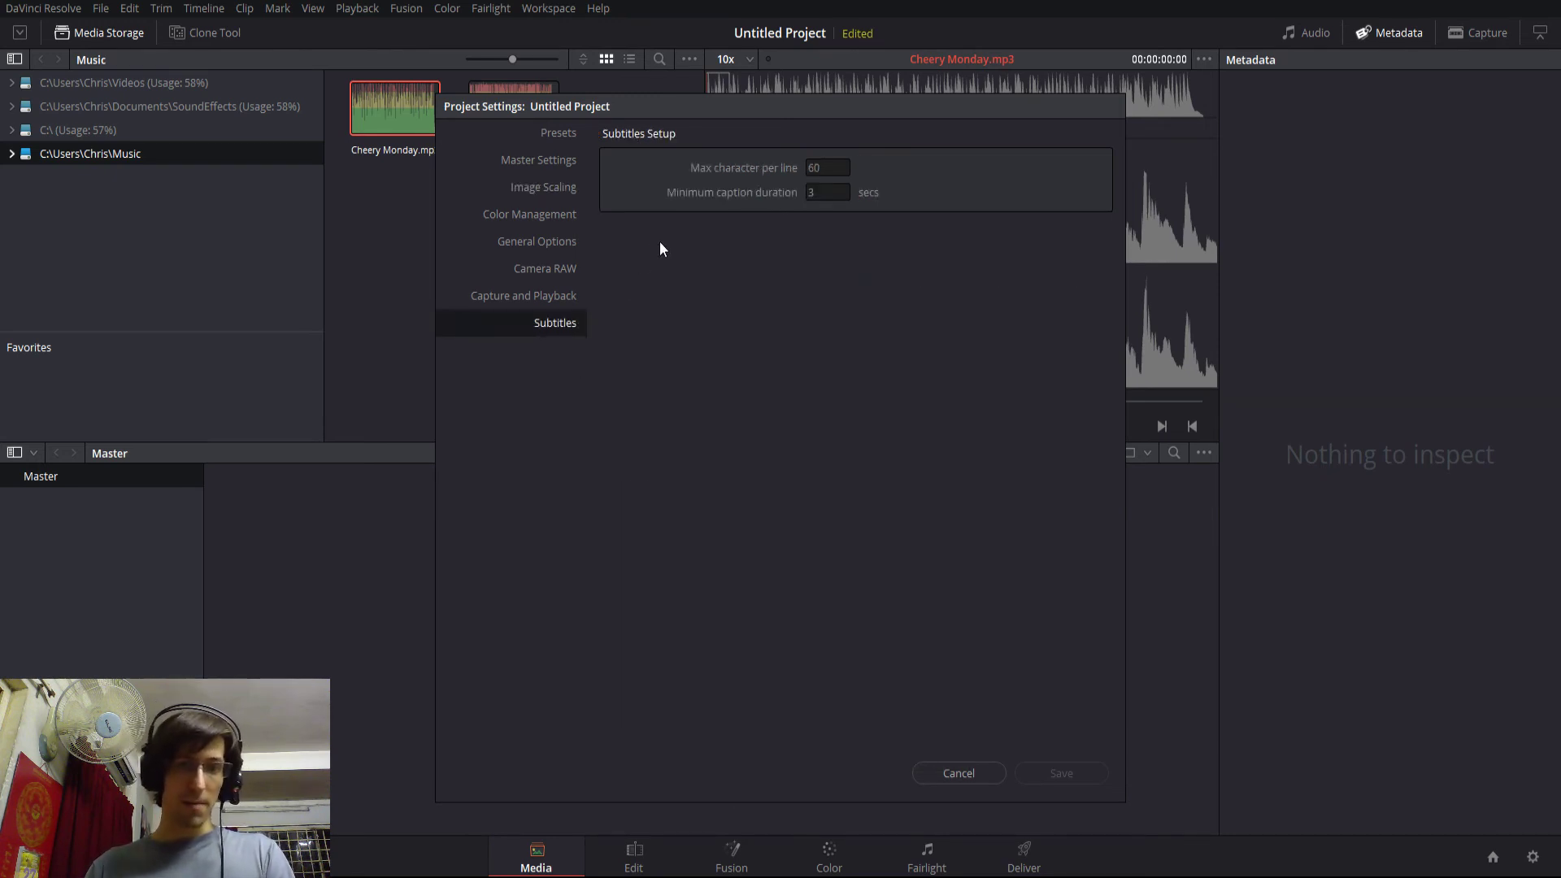
{"action": "left_click", "coordinate": [811, 192]}
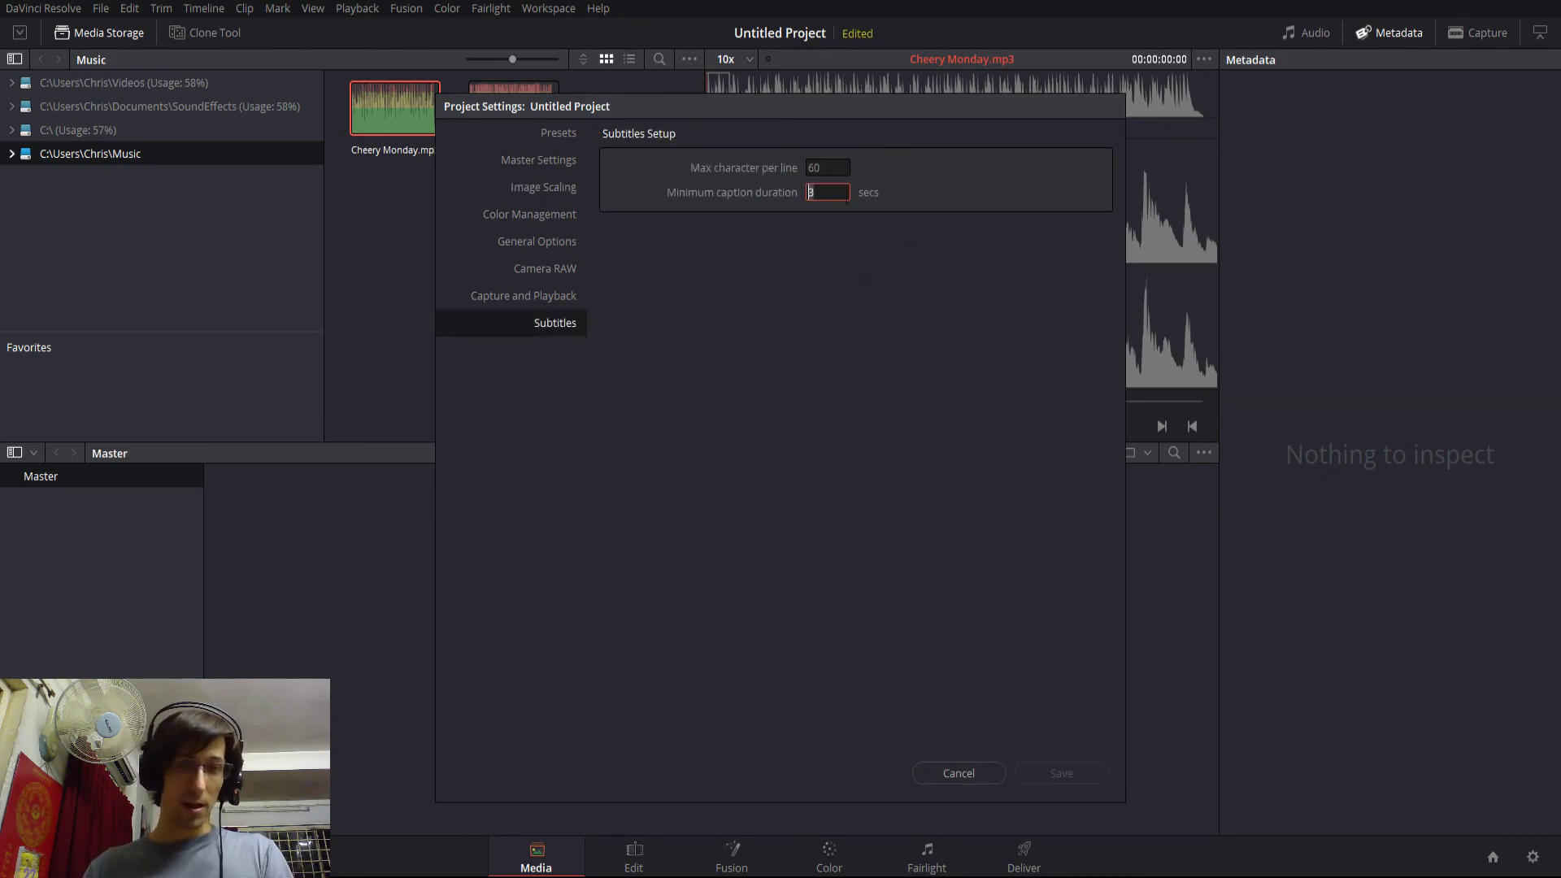
{"action": "type", "text": "3"}
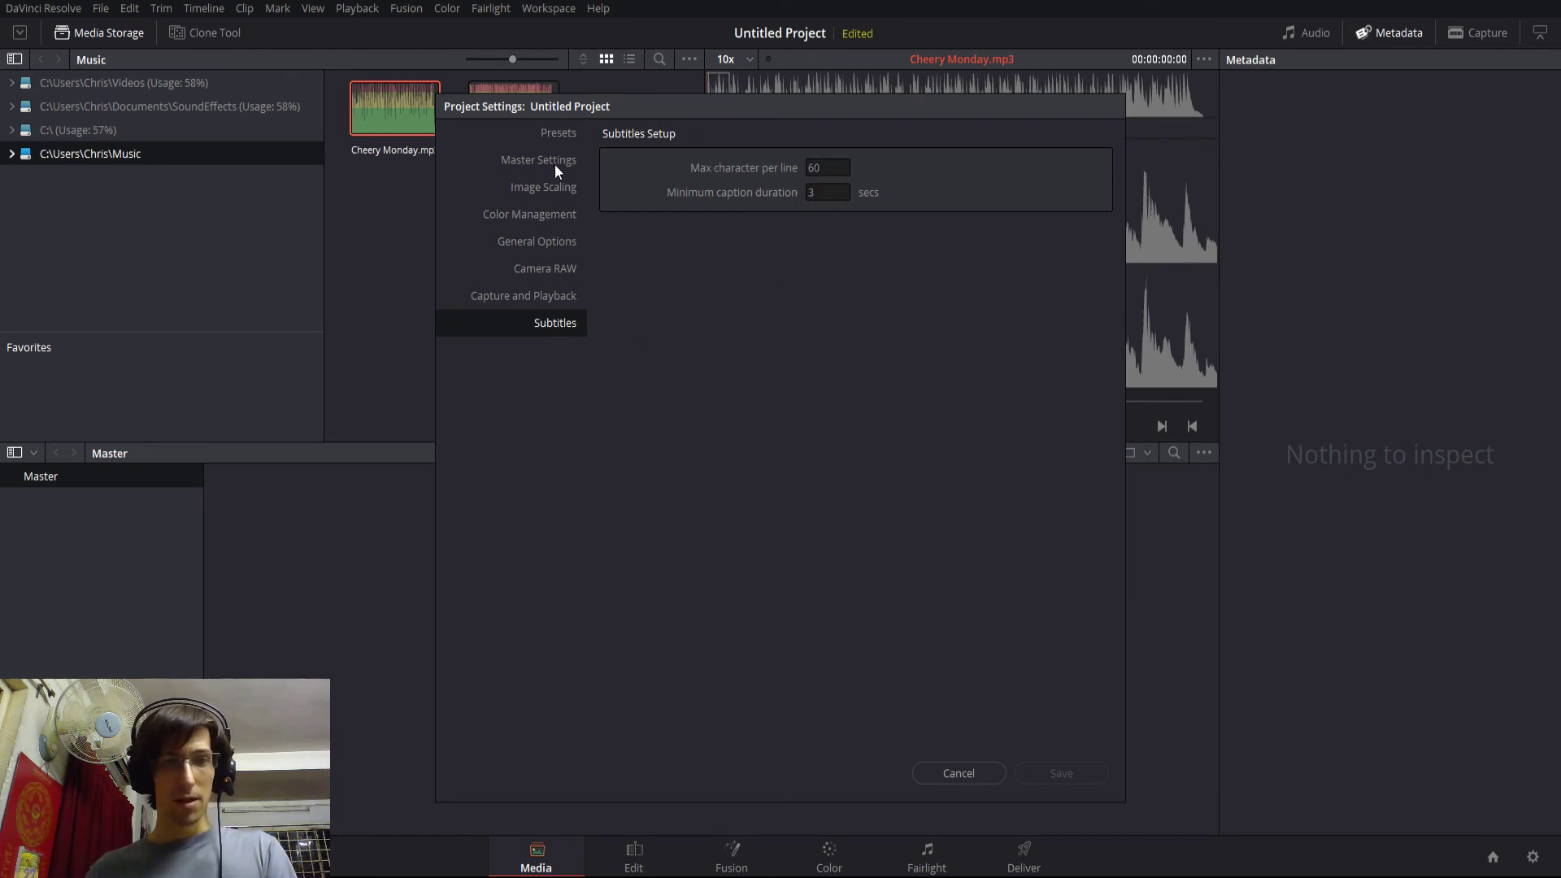
Step: Browse the Image Scaling, Color Management, General, Camera RAW and Capture pages, returning to Master Settings
{"action": "left_click", "coordinate": [542, 187]}
{"action": "left_click", "coordinate": [550, 214]}
{"action": "left_click", "coordinate": [553, 241]}
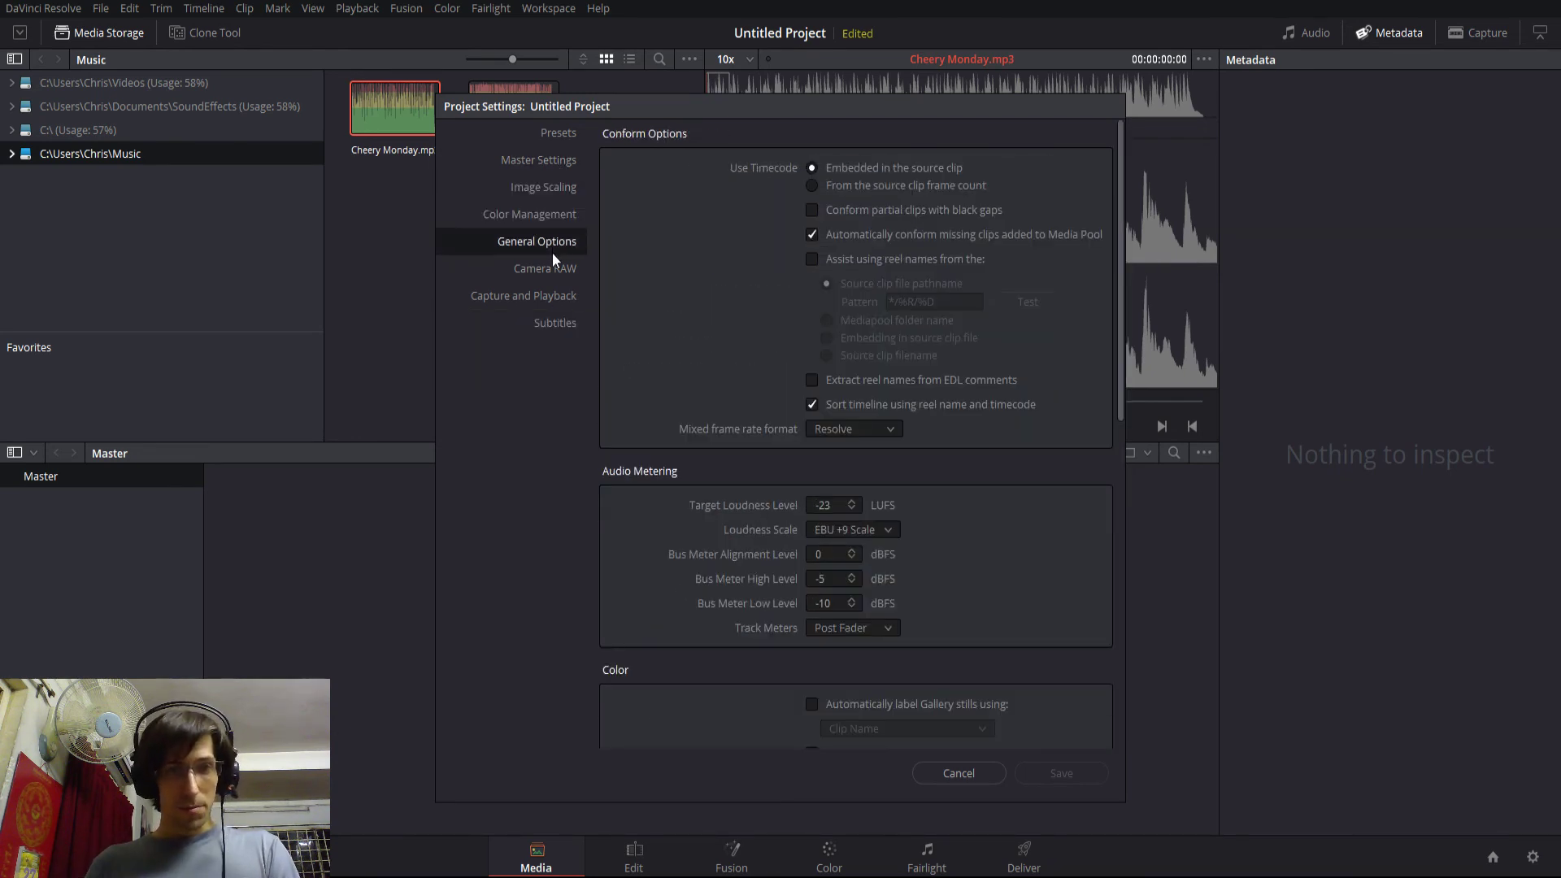
{"action": "left_click", "coordinate": [552, 269]}
{"action": "left_click", "coordinate": [536, 295]}
{"action": "left_click", "coordinate": [533, 159]}
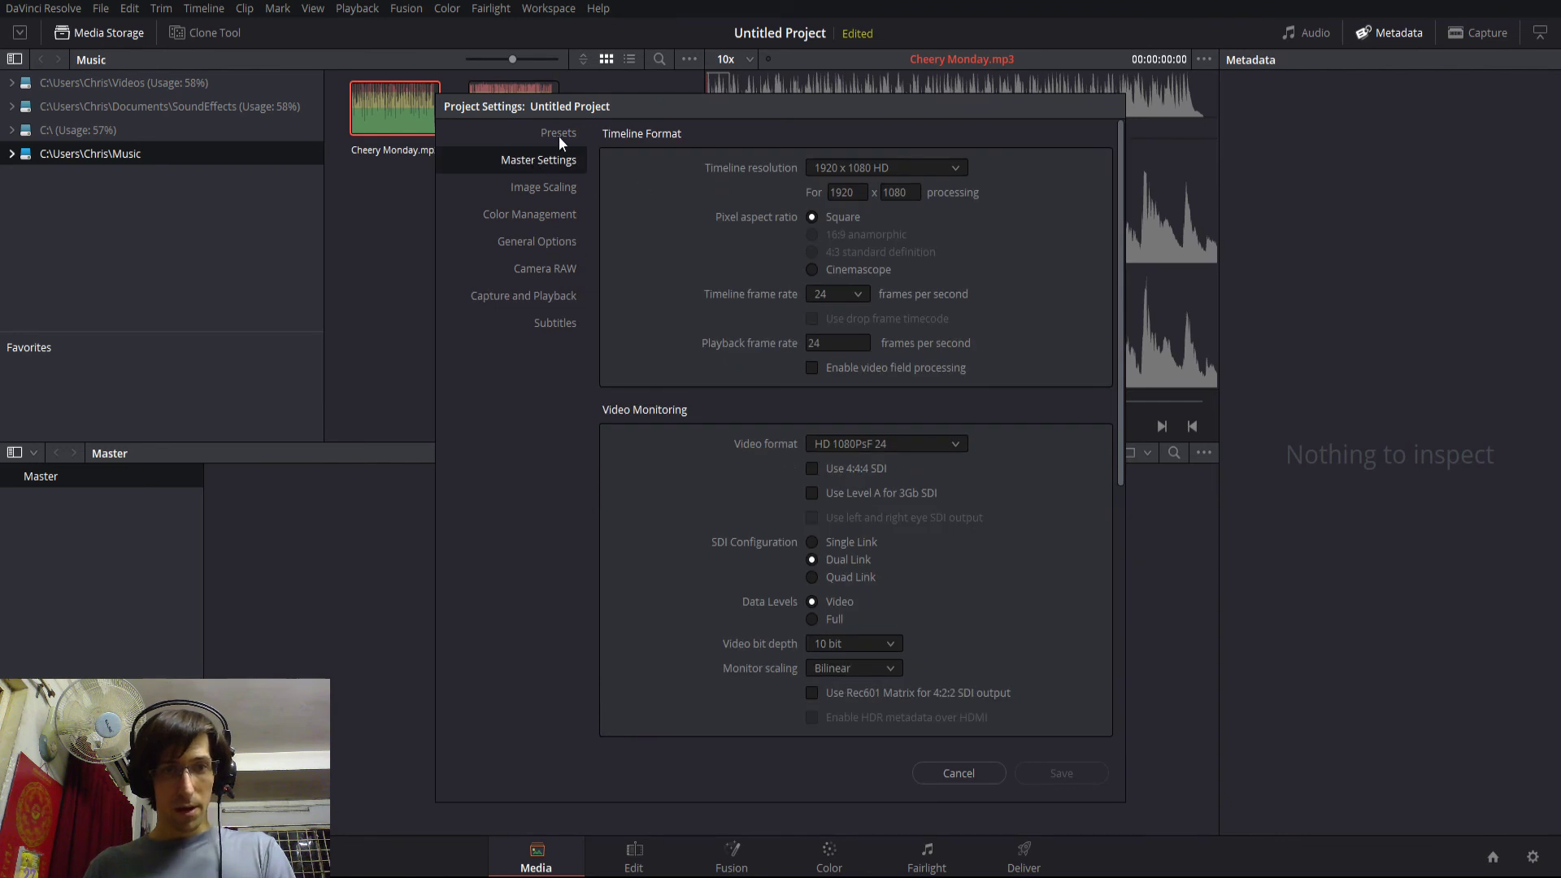
Step: Load the System Config preset, declining to save the current one
{"action": "left_click", "coordinate": [559, 134]}
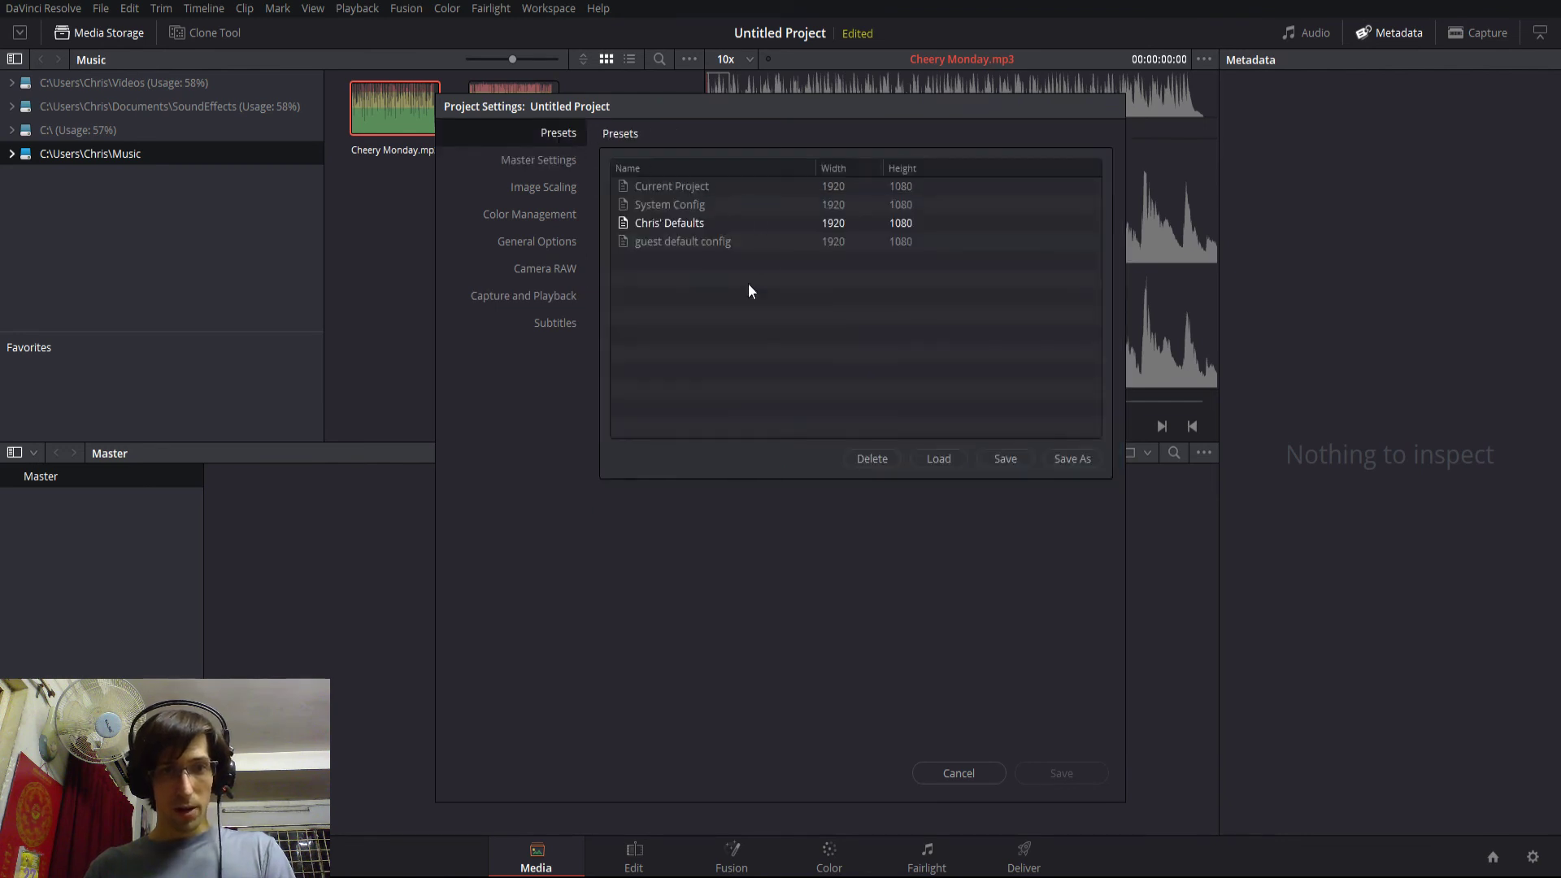
{"action": "double_click", "coordinate": [681, 207]}
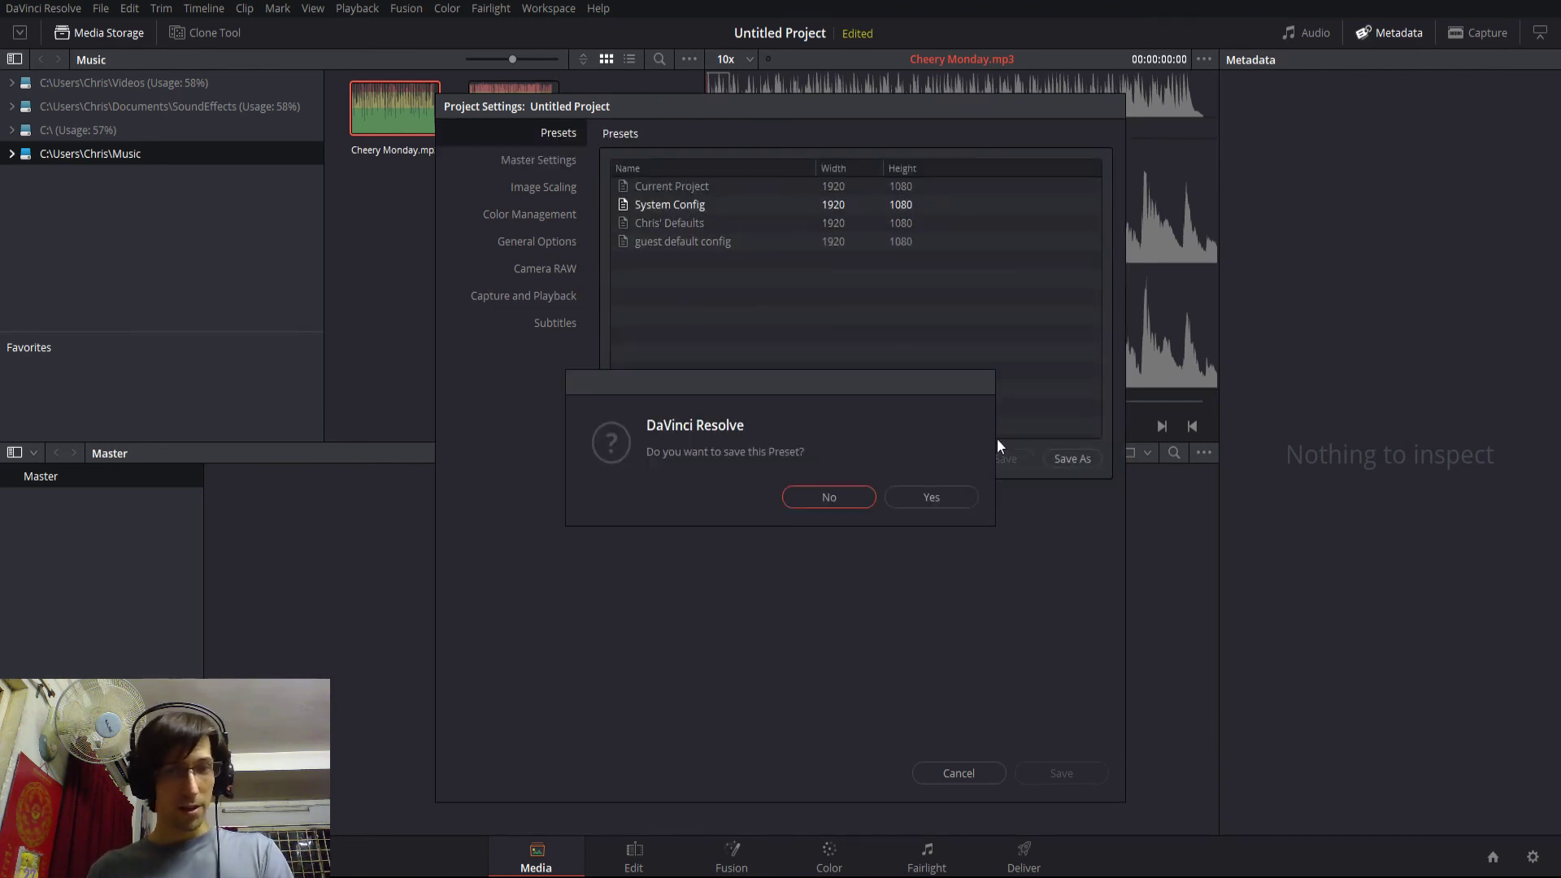
{"action": "left_click", "coordinate": [954, 512]}
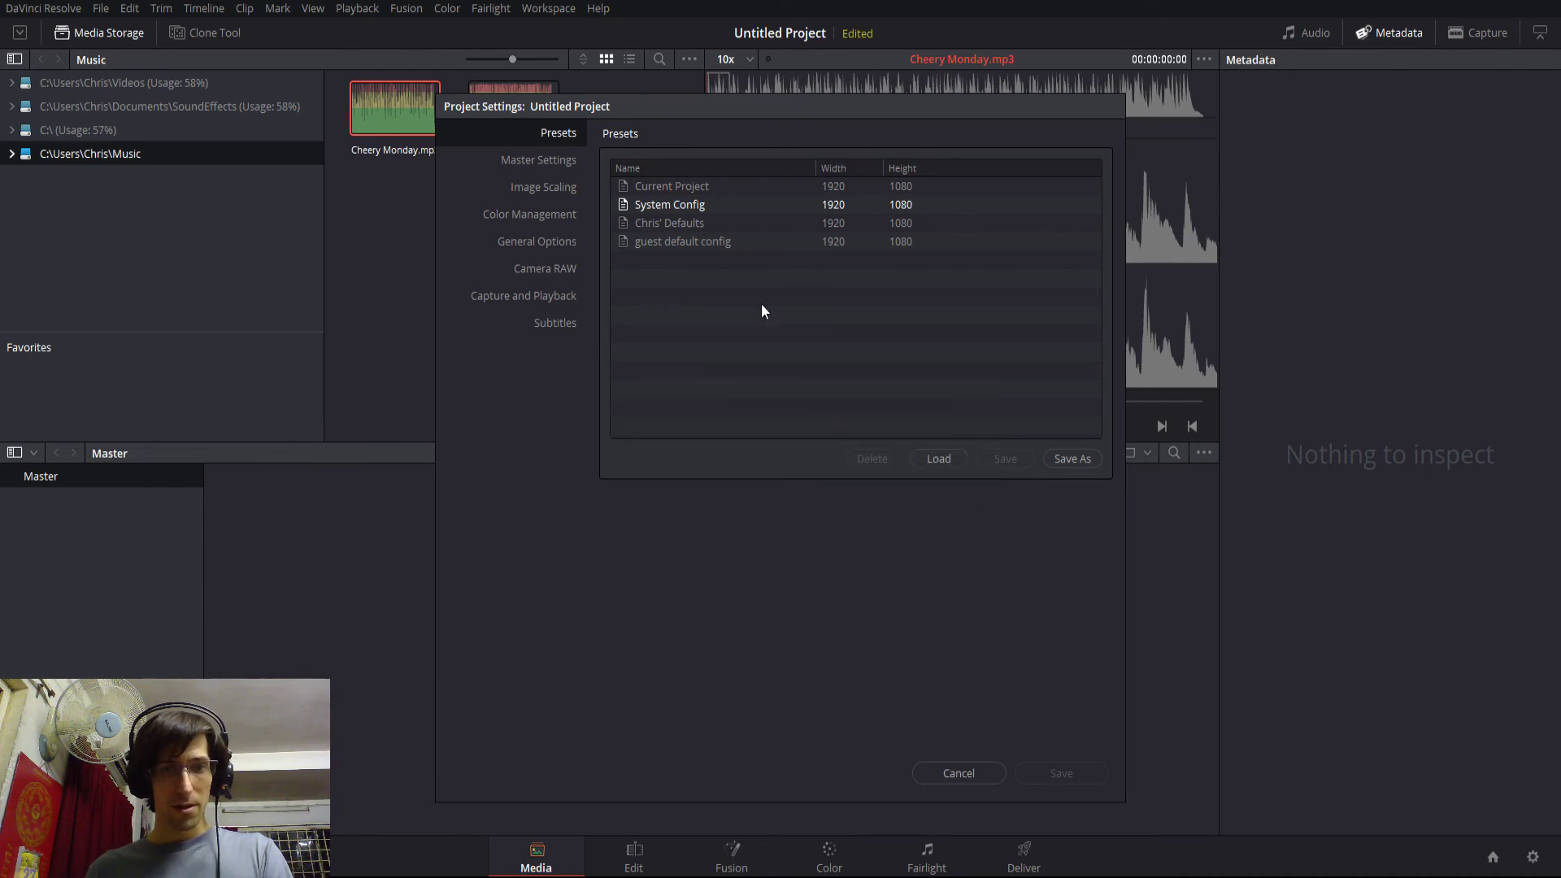
Step: Start saving a preset named 'Tutorial', then cancel and close Project Settings
{"action": "key", "text": "Down"}
{"action": "left_click", "coordinate": [1070, 460]}
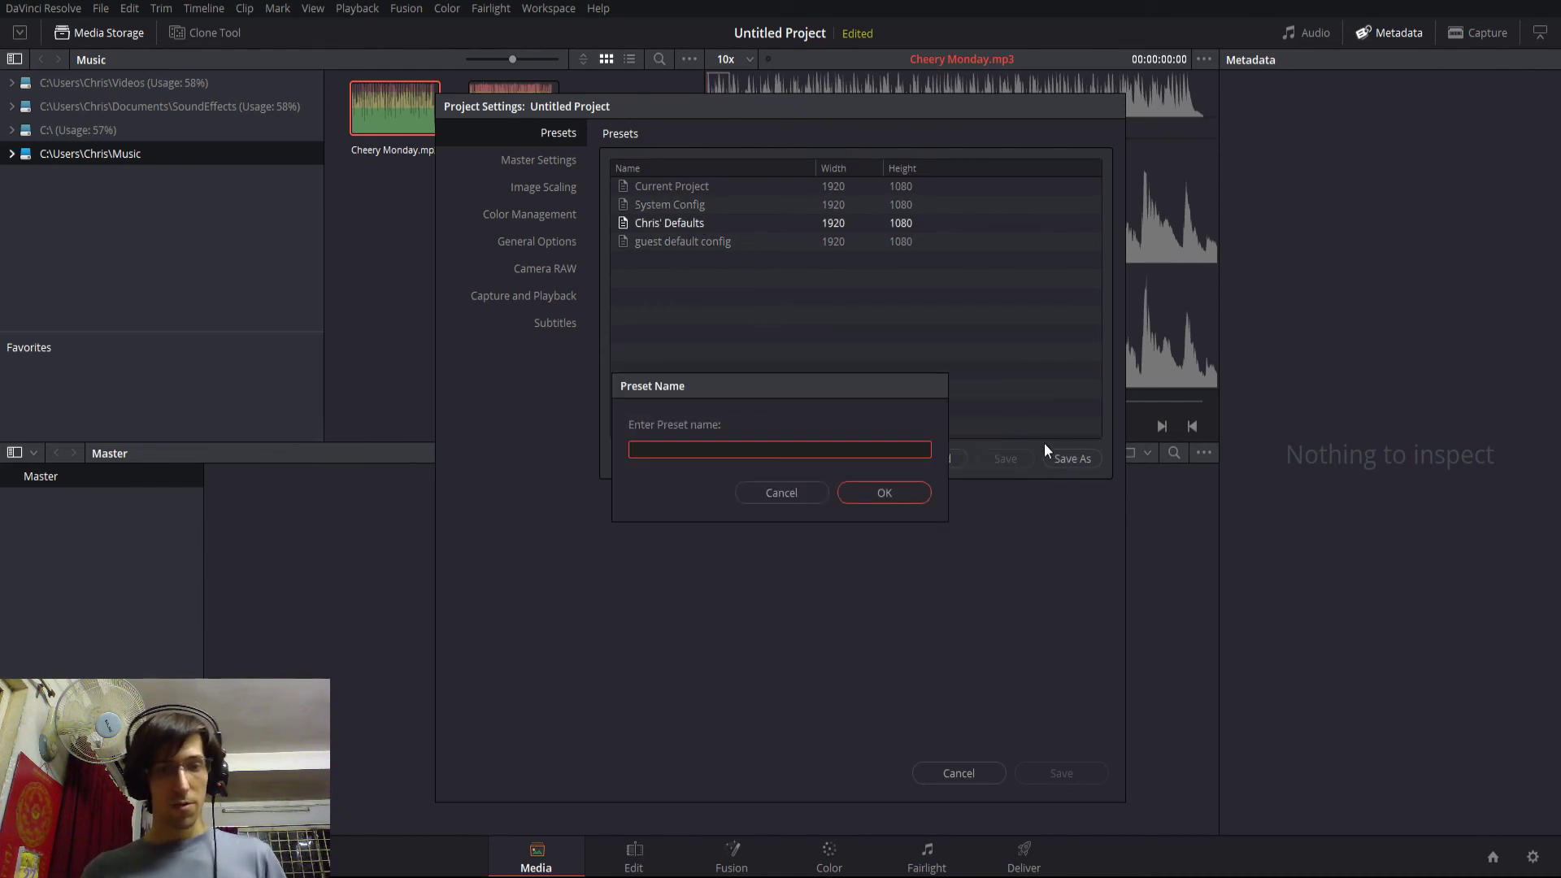
{"action": "type", "text": "Tutorial Pr"}
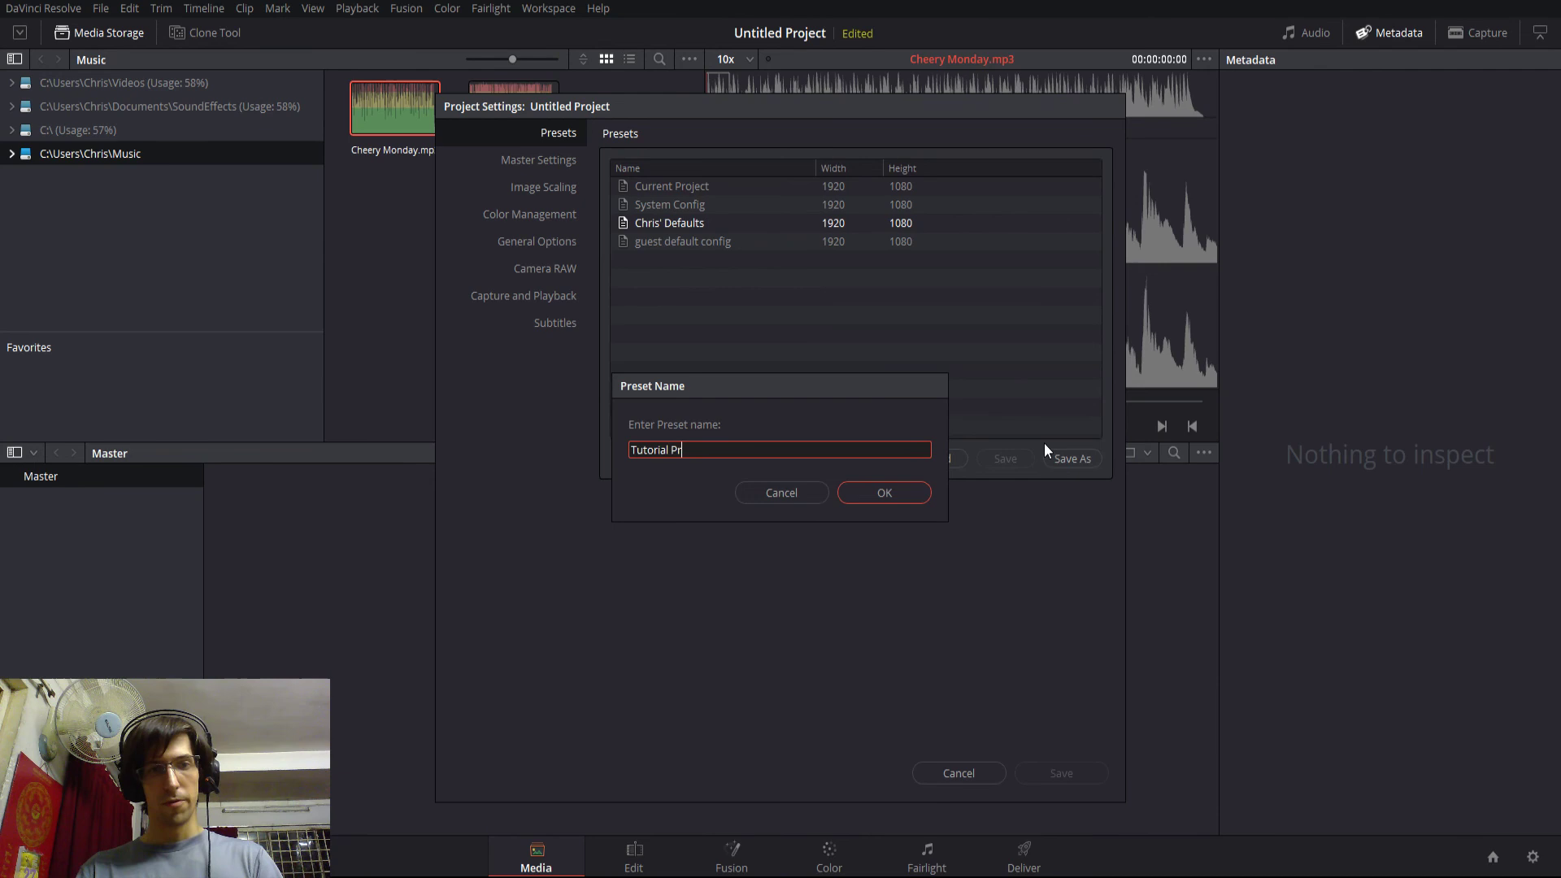
{"action": "key", "text": "Escape"}
{"action": "key", "text": "Escape"}
Step: View Keyboard Mapping in Preferences, keeping the DaVinci Resolve shortcut set
{"action": "left_click", "coordinate": [57, 12]}
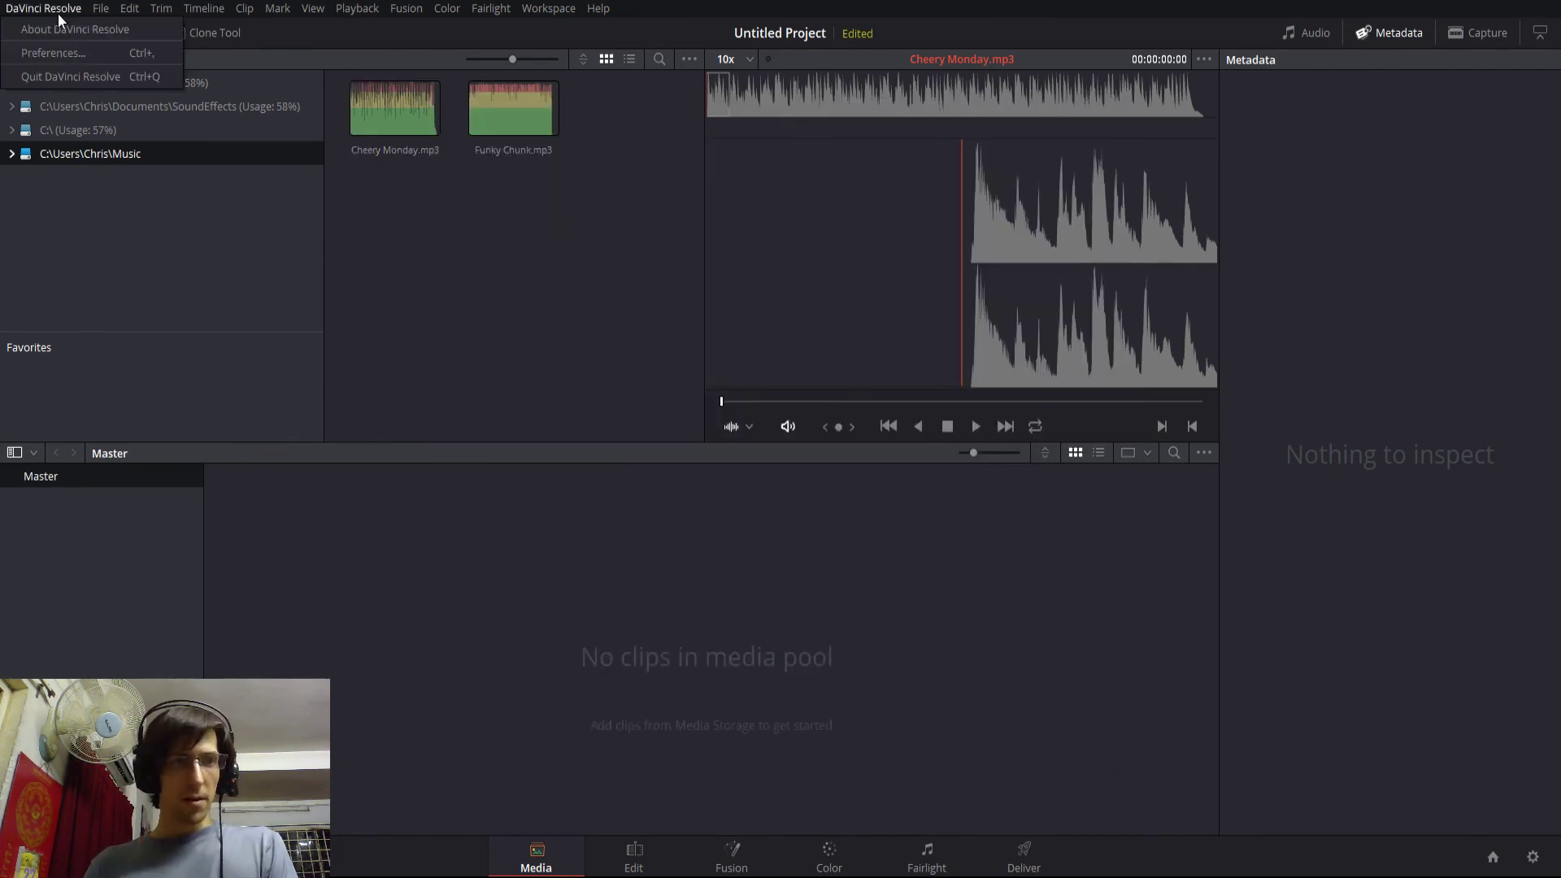
{"action": "left_click", "coordinate": [65, 53]}
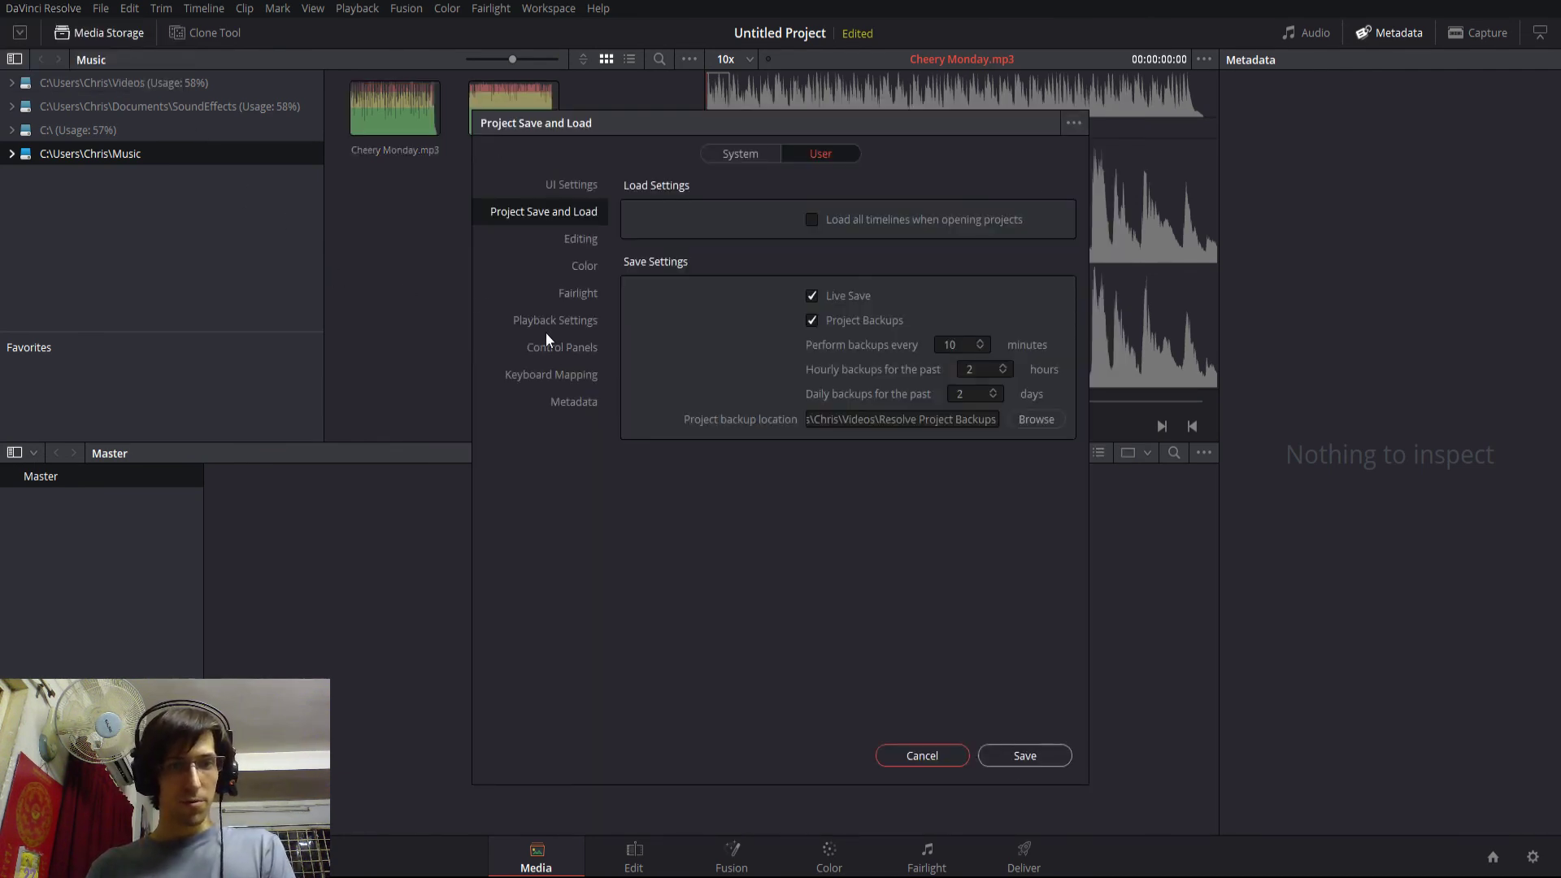
{"action": "left_click", "coordinate": [553, 375]}
{"action": "left_click_drag", "start_coordinate": [751, 119], "coordinate": [578, 159]}
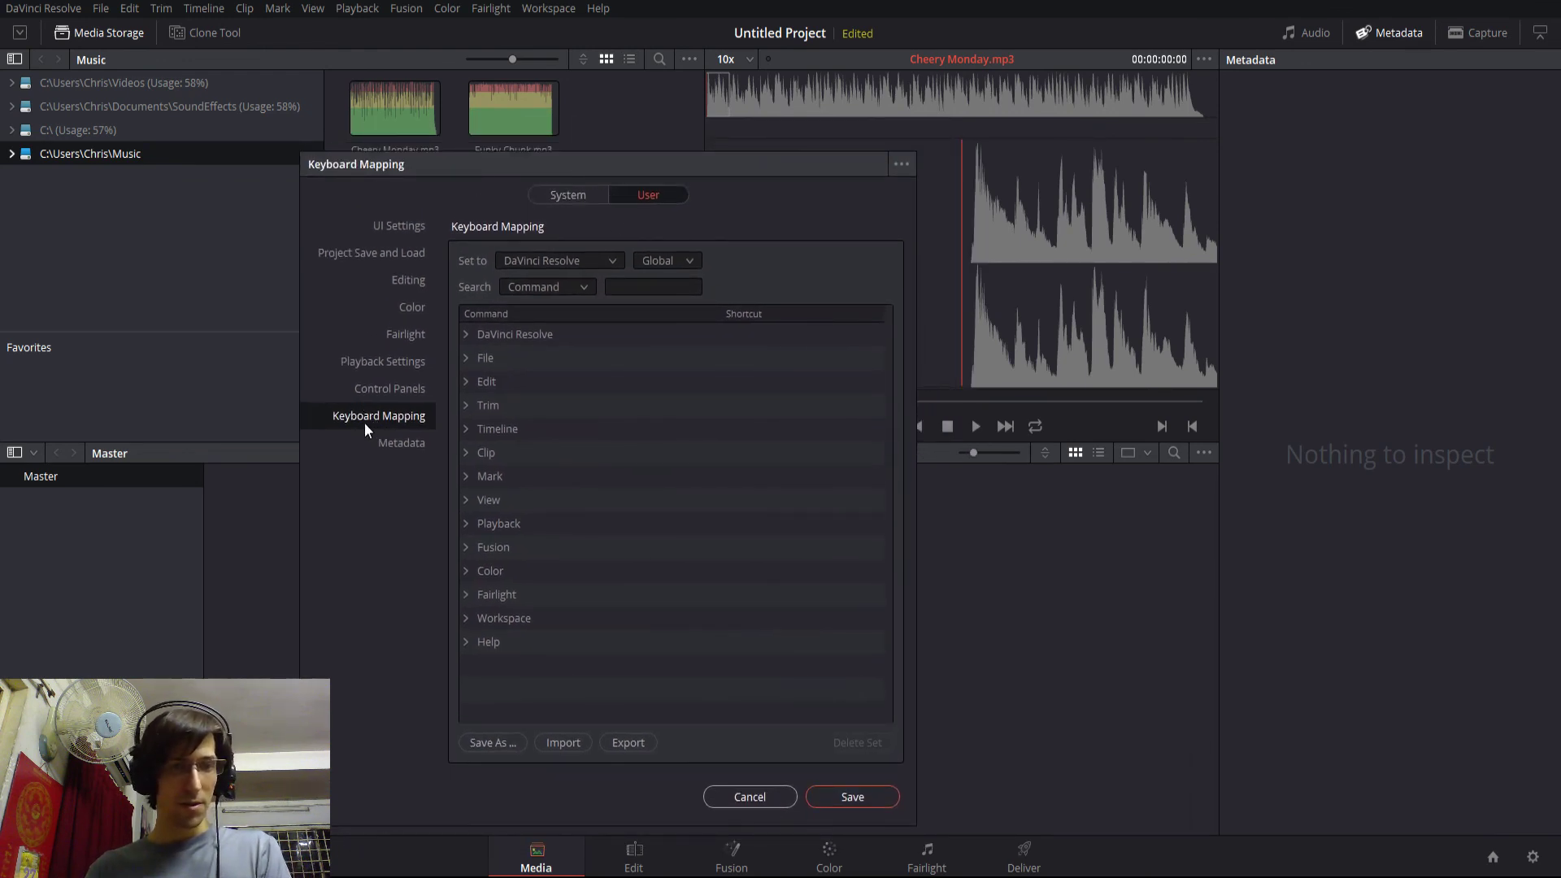
{"action": "left_click", "coordinate": [576, 258]}
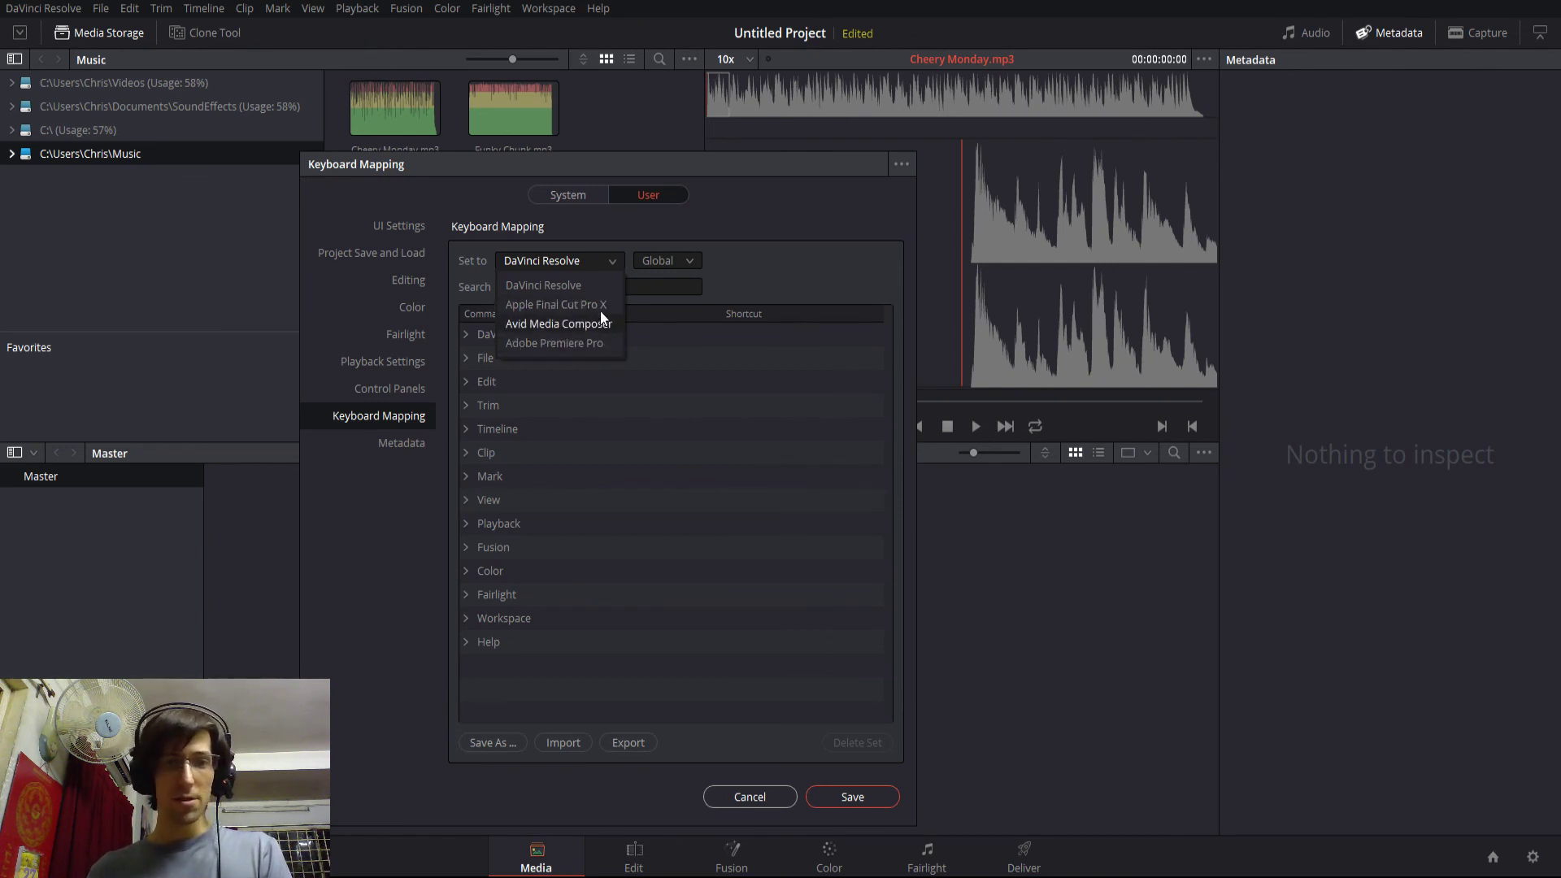
{"action": "left_click", "coordinate": [601, 256]}
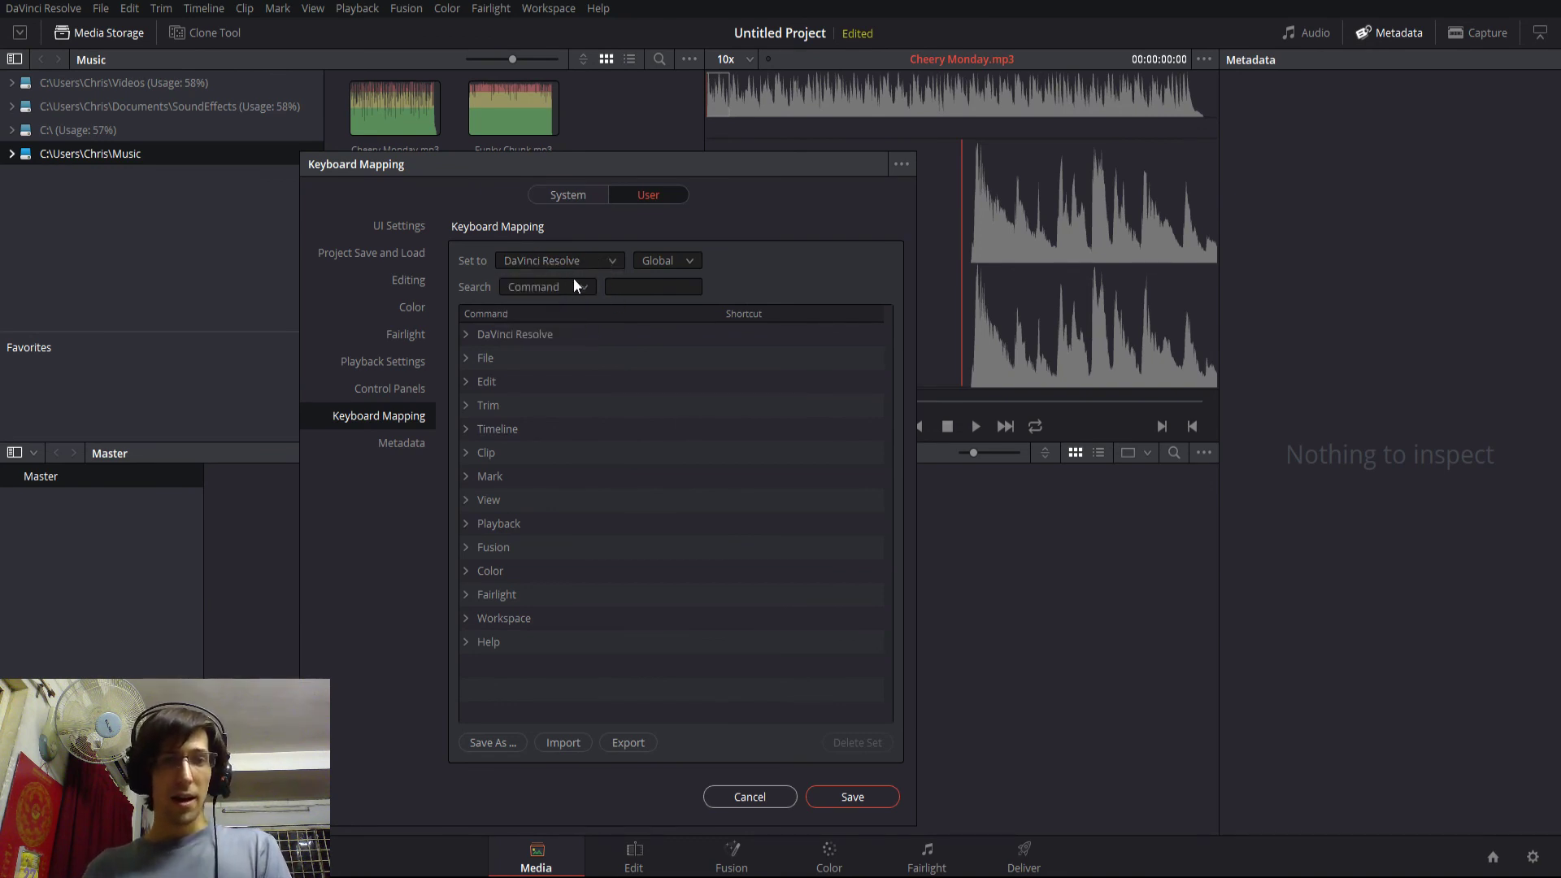
{"action": "left_click", "coordinate": [764, 794]}
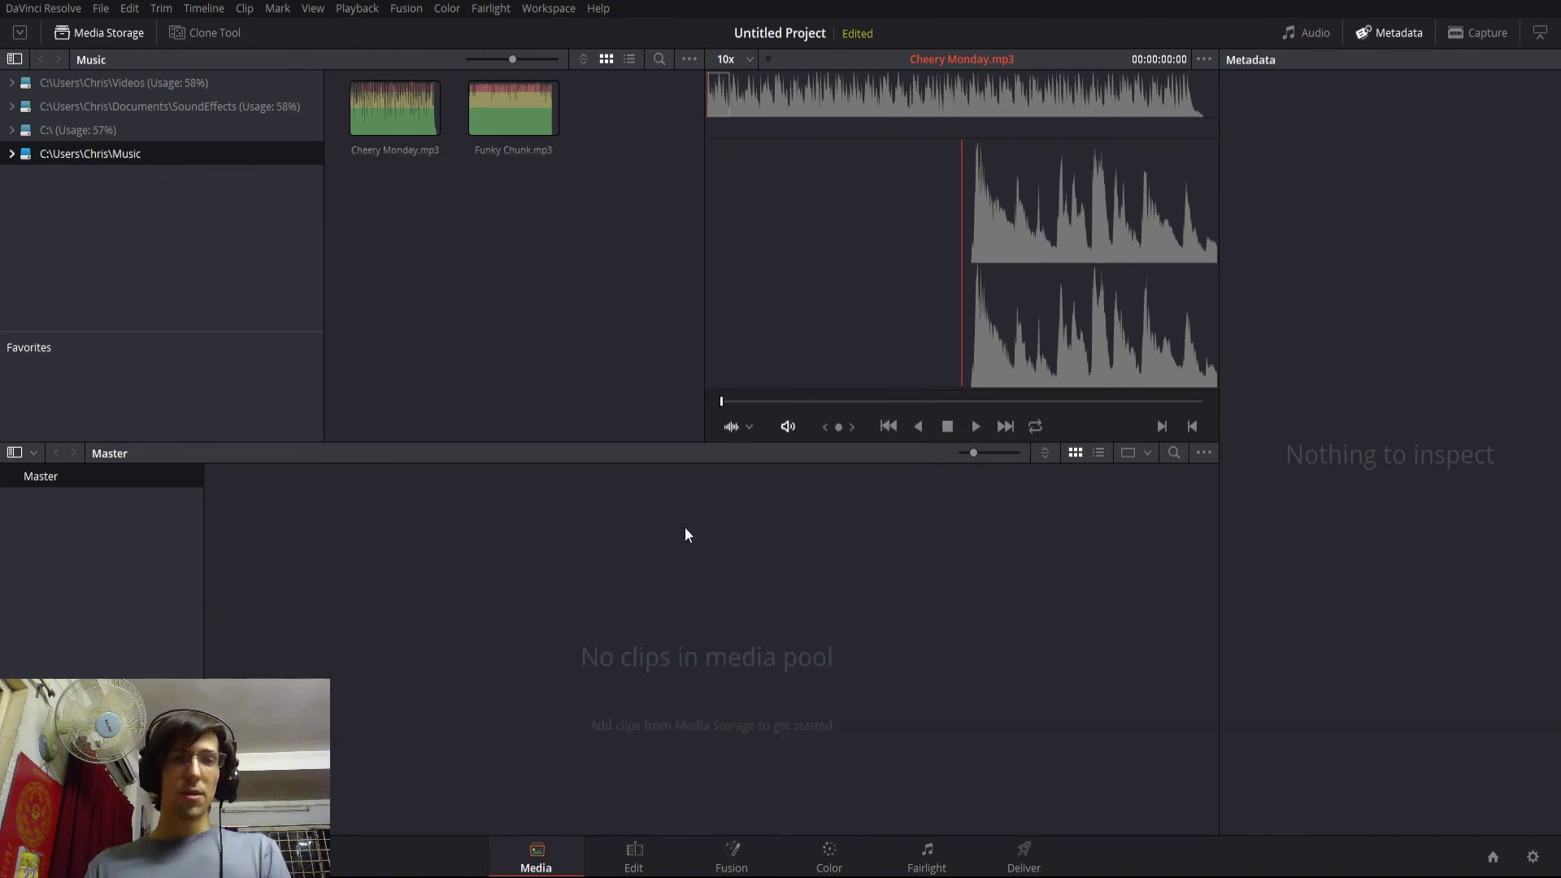